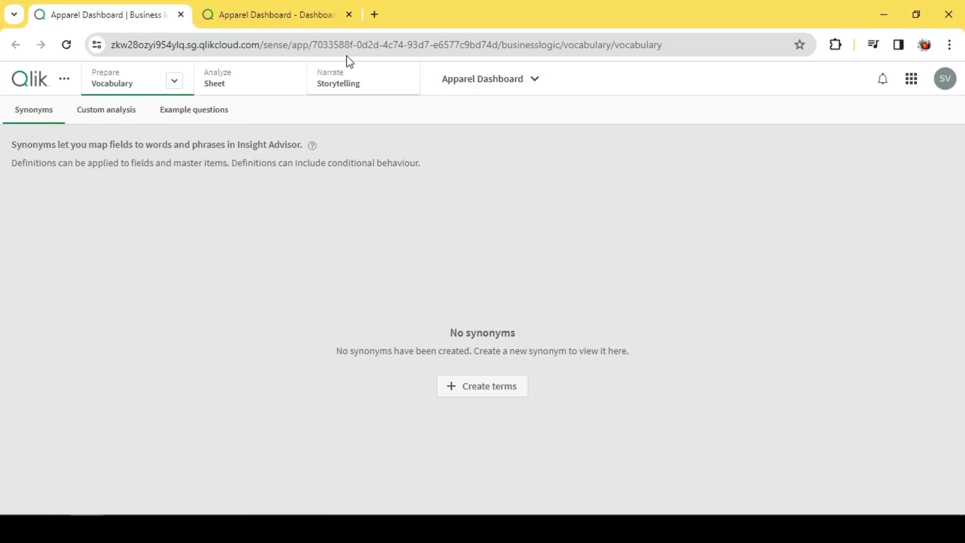
Ask Insight Advisor in the Apparel Dashboard the question "sales by brand".
click(276, 15)
click(299, 141)
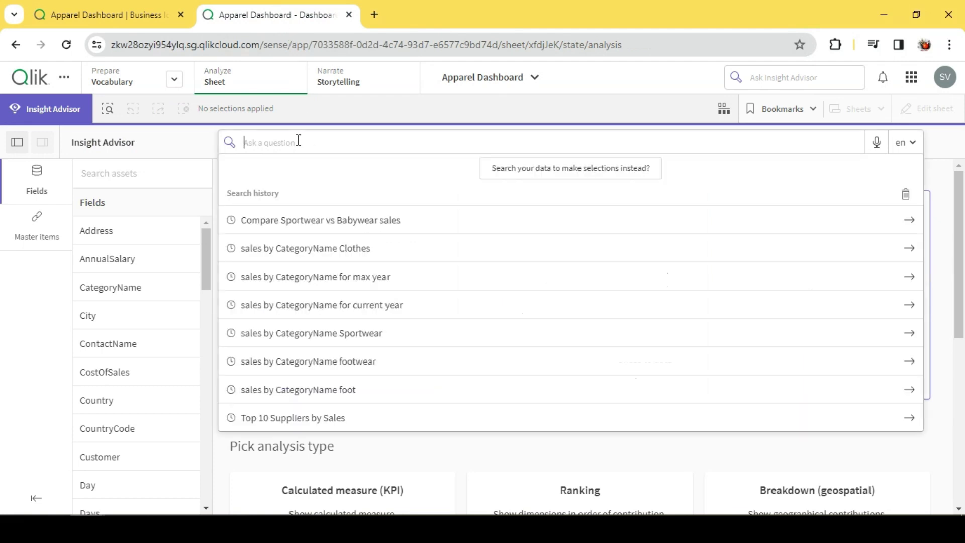
text(sales by)
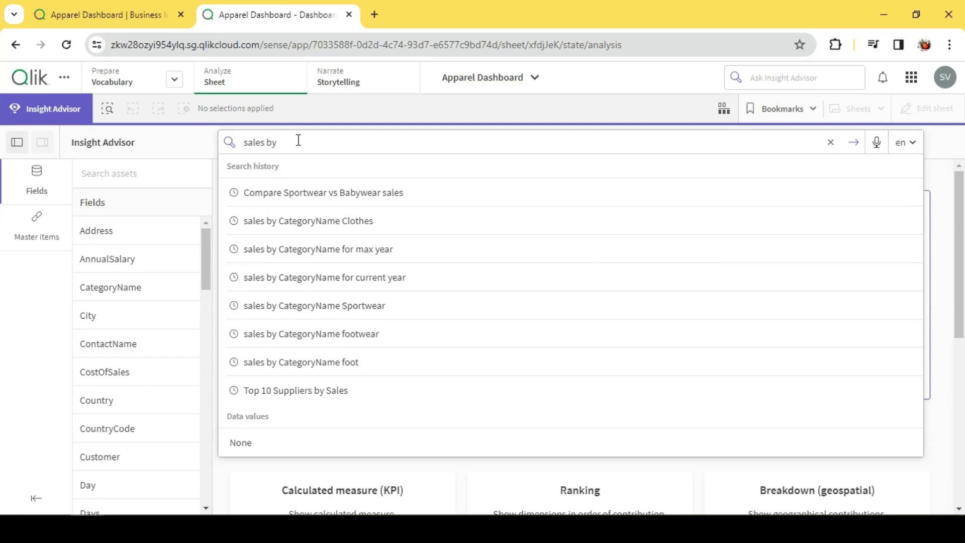
text( brand)
key(Return)
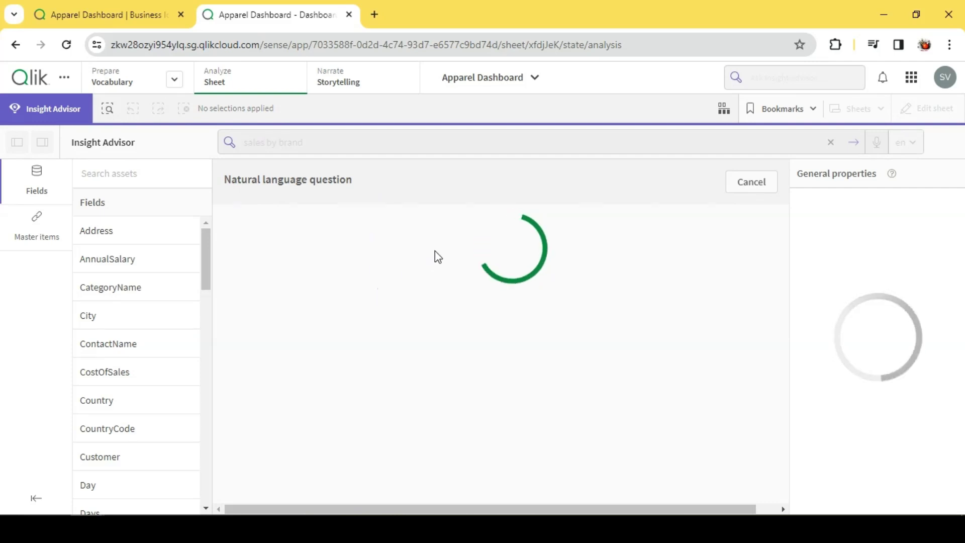
Look through the matching result and the additional charts returned for the brand question.
scroll(439, 297, down, 5)
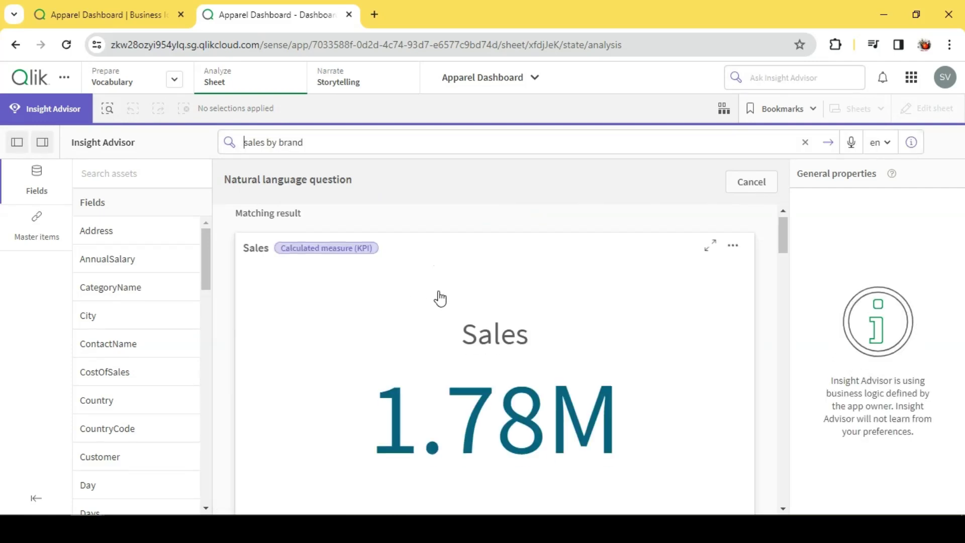
scroll(460, 288, down, 5)
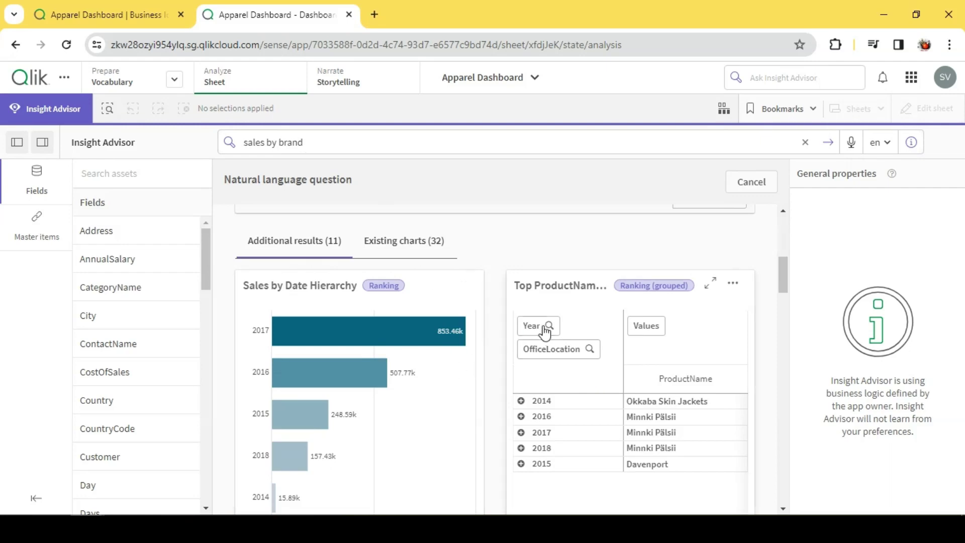
scroll(406, 337, down, 2)
scroll(405, 337, up, 4)
scroll(382, 347, down, 4)
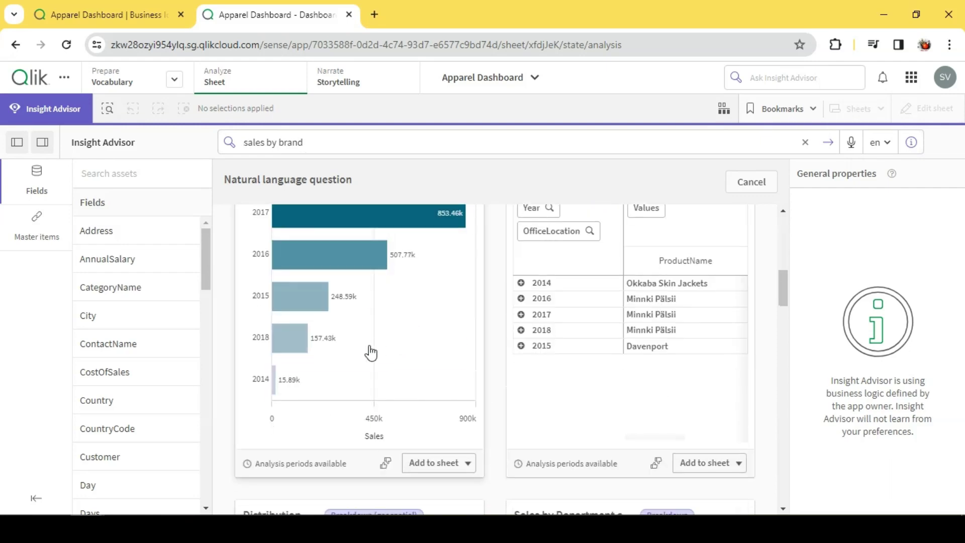
scroll(463, 315, down, 2)
scroll(466, 314, up, 2)
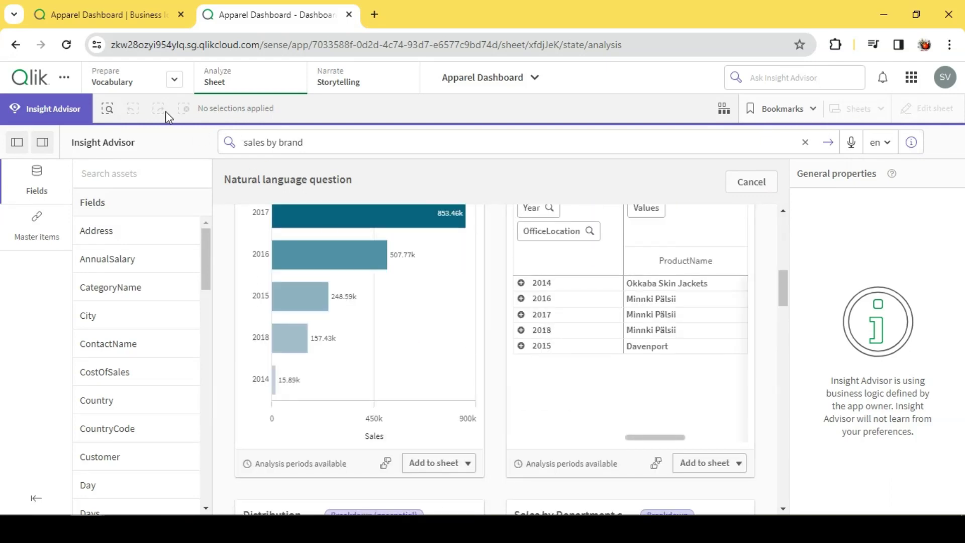
Create the English synonym term Brand in the app's vocabulary, mapped to the CategoryName field without a condition.
click(171, 15)
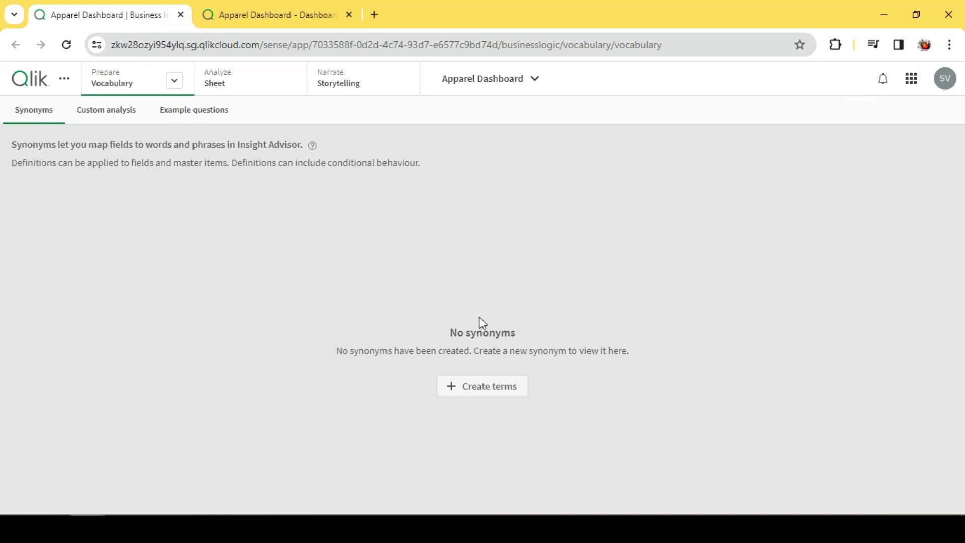
click(496, 385)
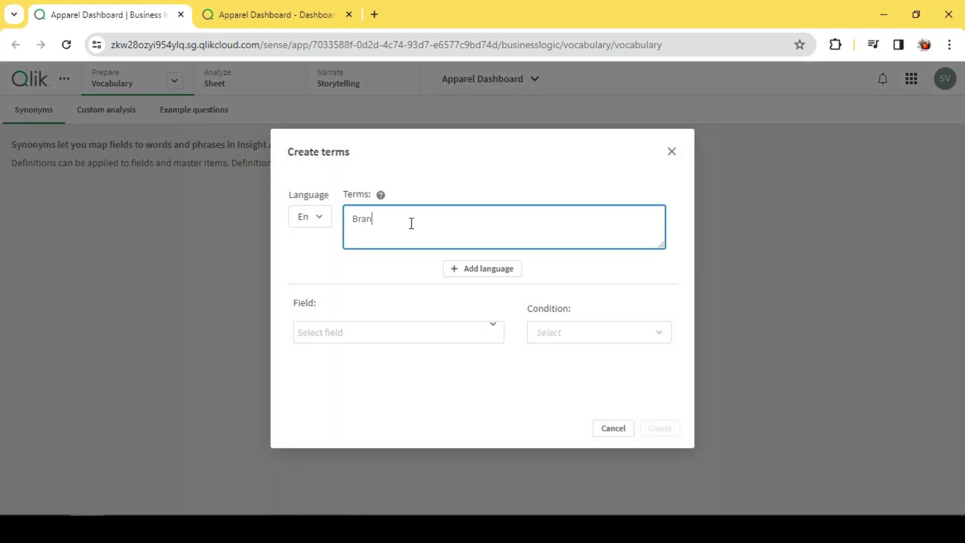
text(Brand)
key(Return)
click(352, 334)
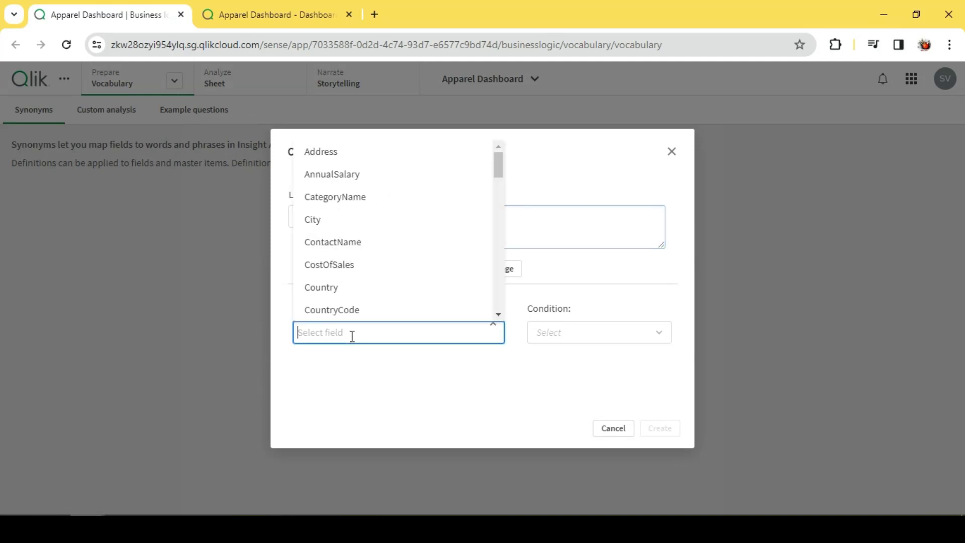
click(363, 201)
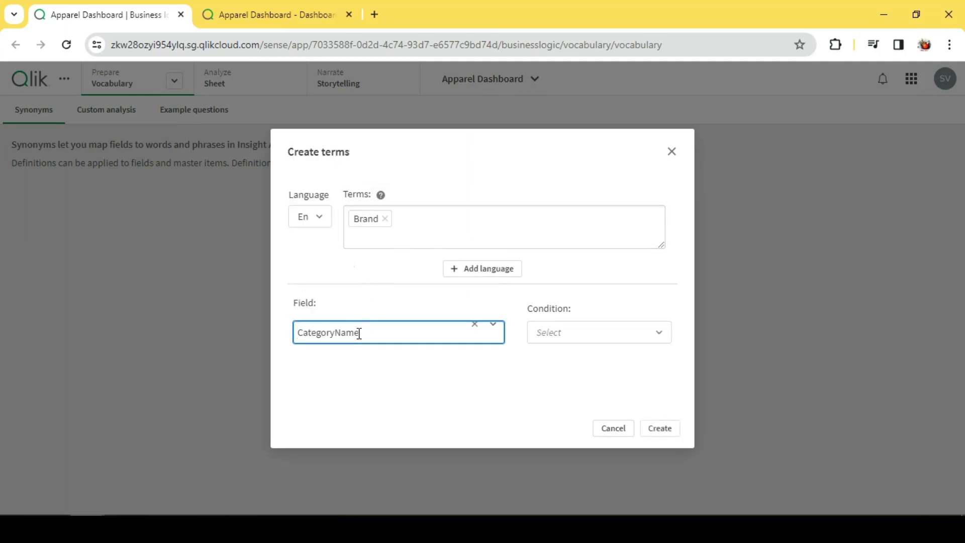
click(573, 338)
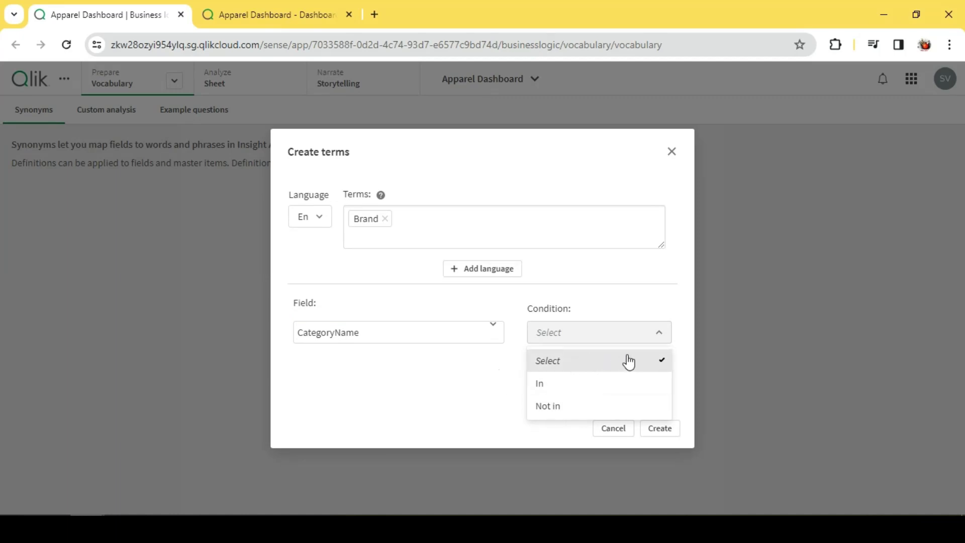
click(457, 377)
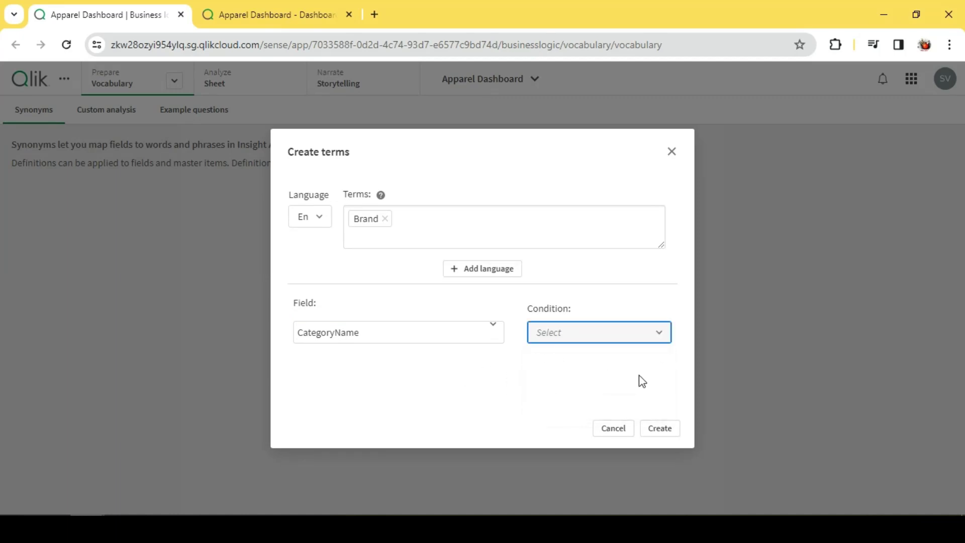
click(661, 429)
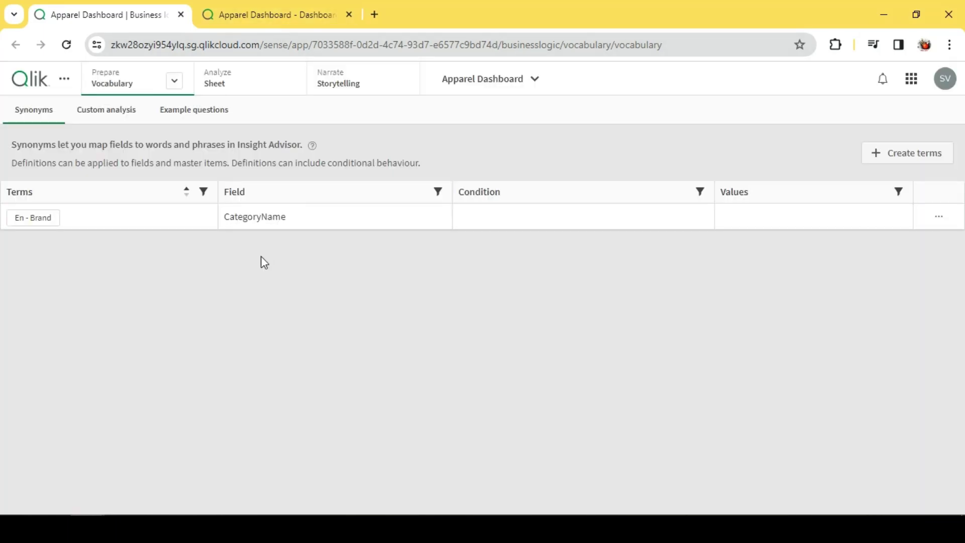
Rerun the "sales by brand" question in Insight Advisor and review the matching result.
click(303, 14)
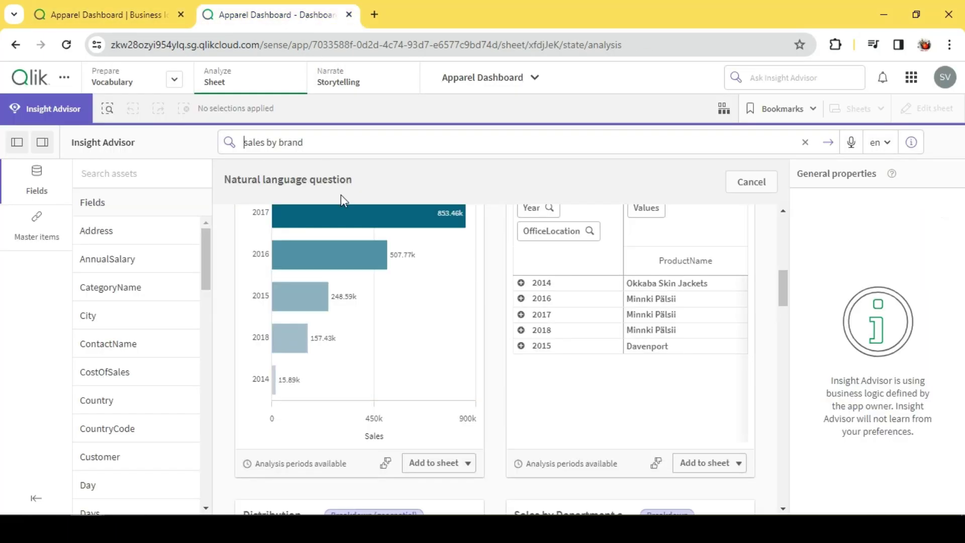
click(330, 142)
key(Return)
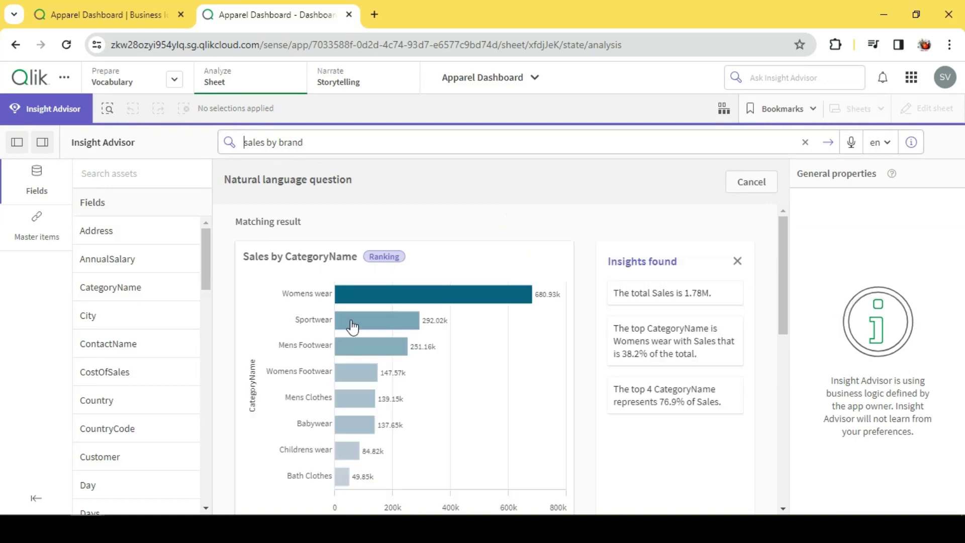
scroll(402, 369, down, 2)
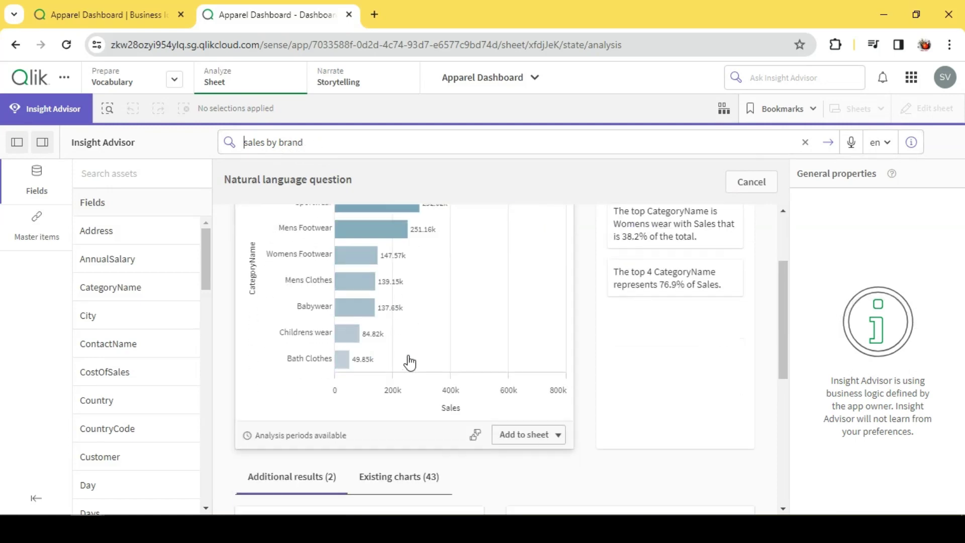
scroll(410, 362, up, 2)
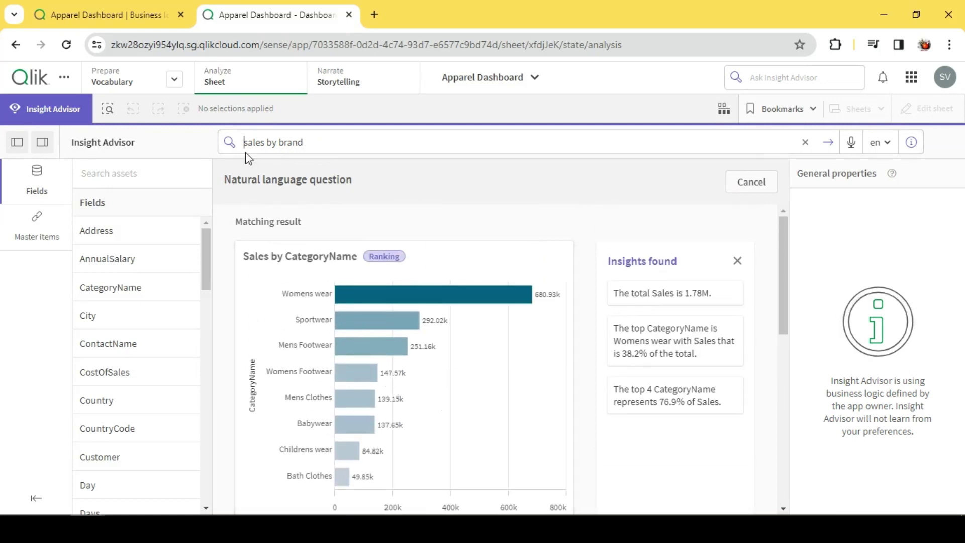
Create a second English synonym term, Shipper, mapped to the ShippingCompany field.
click(132, 20)
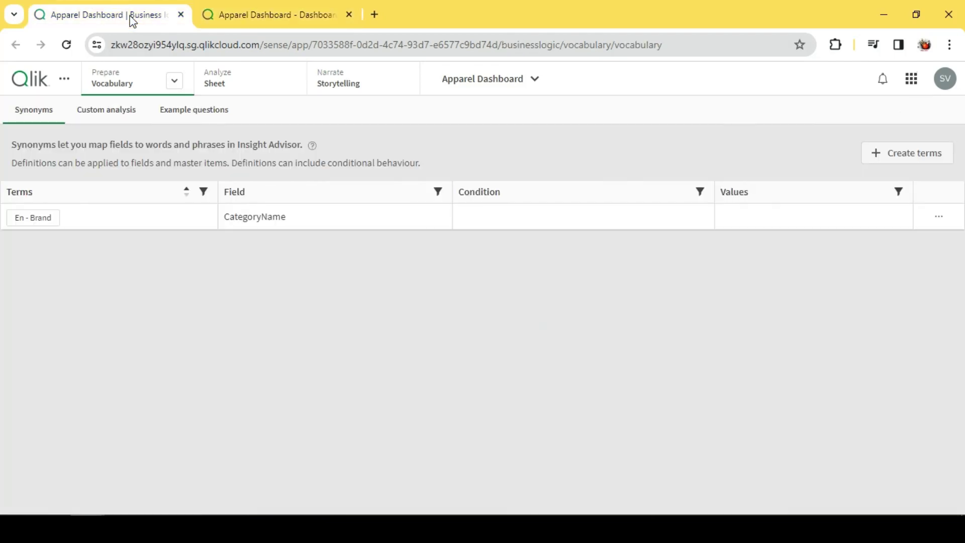
click(910, 153)
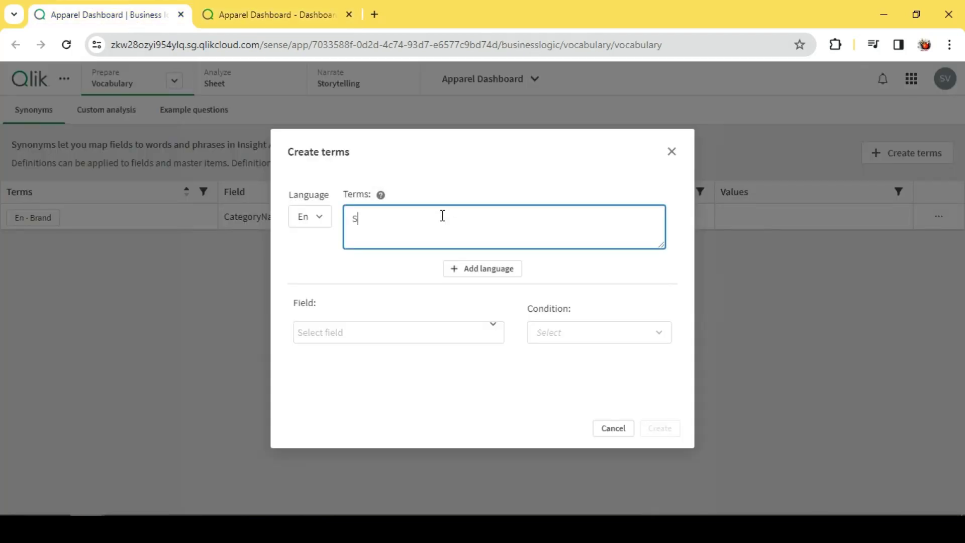
click(377, 332)
text(shi)
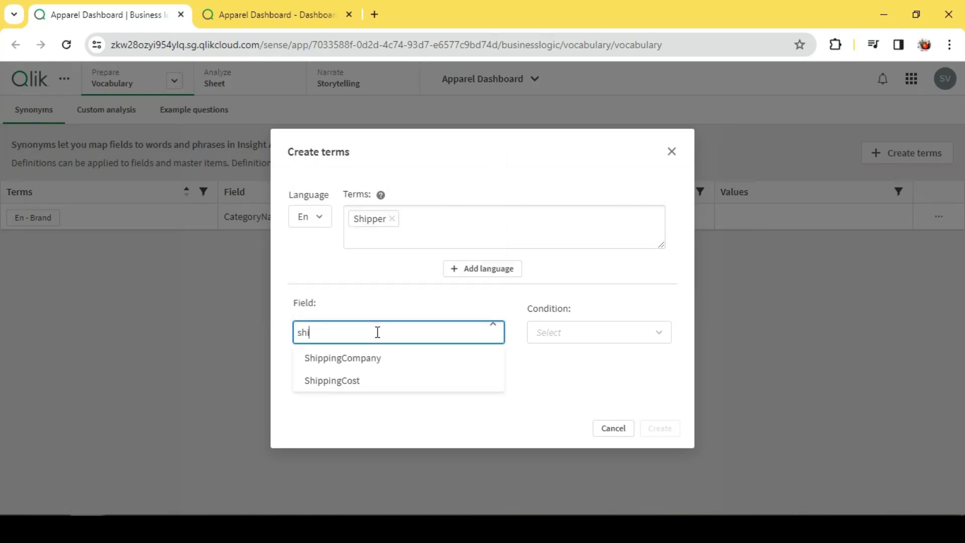
click(374, 357)
click(660, 430)
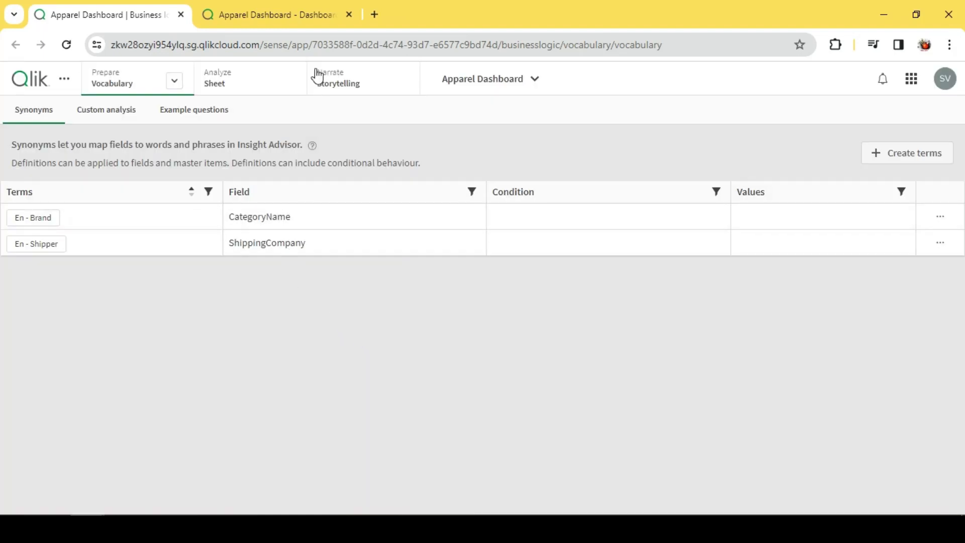
Change the Insight Advisor question to "sales by category footwear" and run it.
click(301, 16)
scroll(345, 356, down, 2)
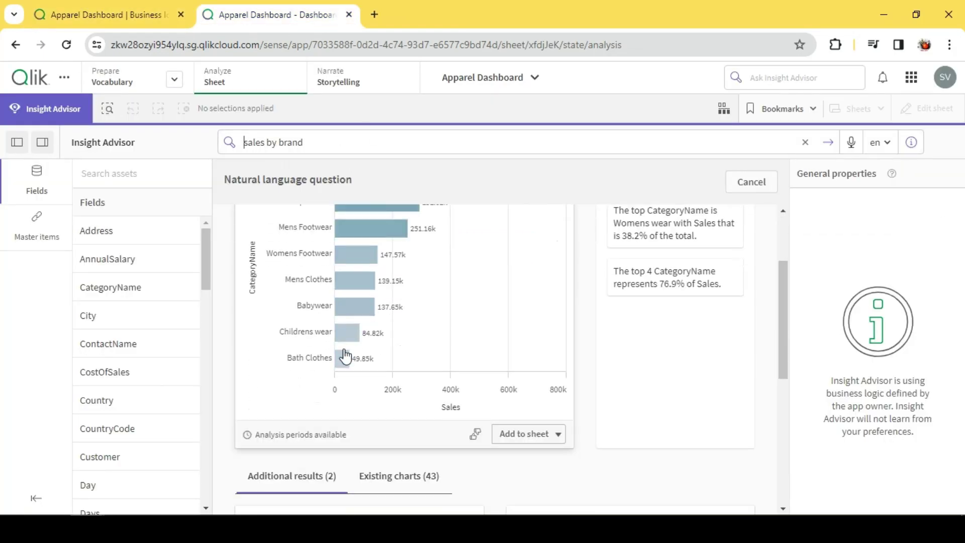
scroll(334, 338, up, 2)
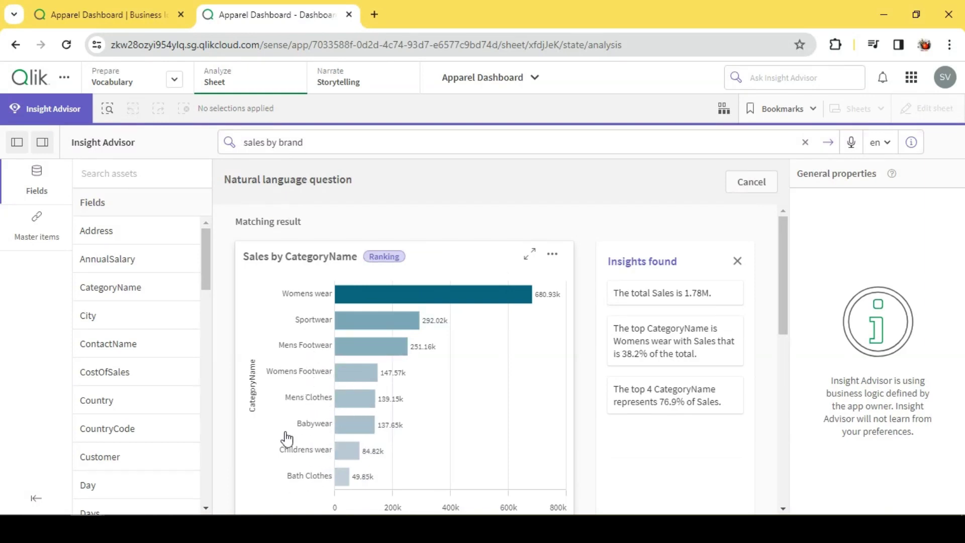
double_click(351, 147)
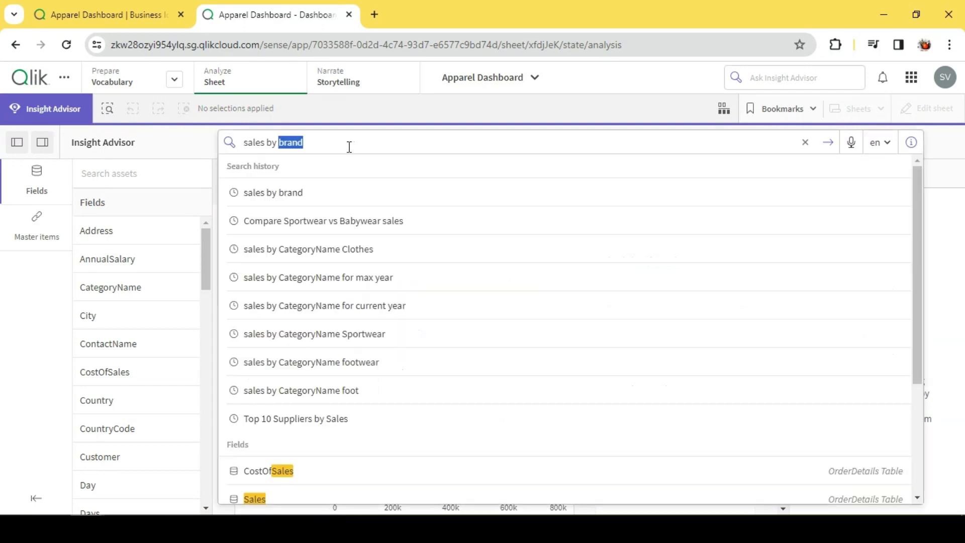
key(BackSpace)
text(categor)
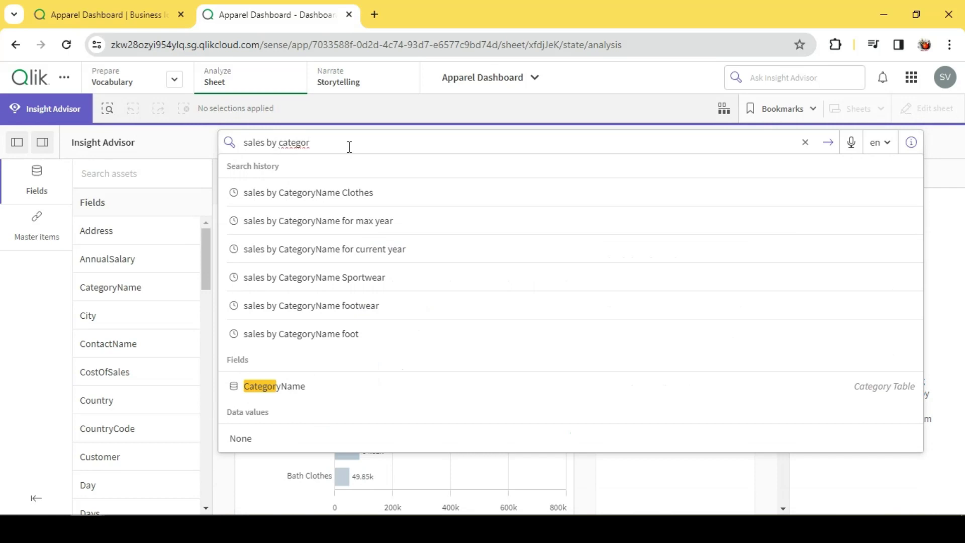
text(y)
key(BackSpace)
text(y footwear)
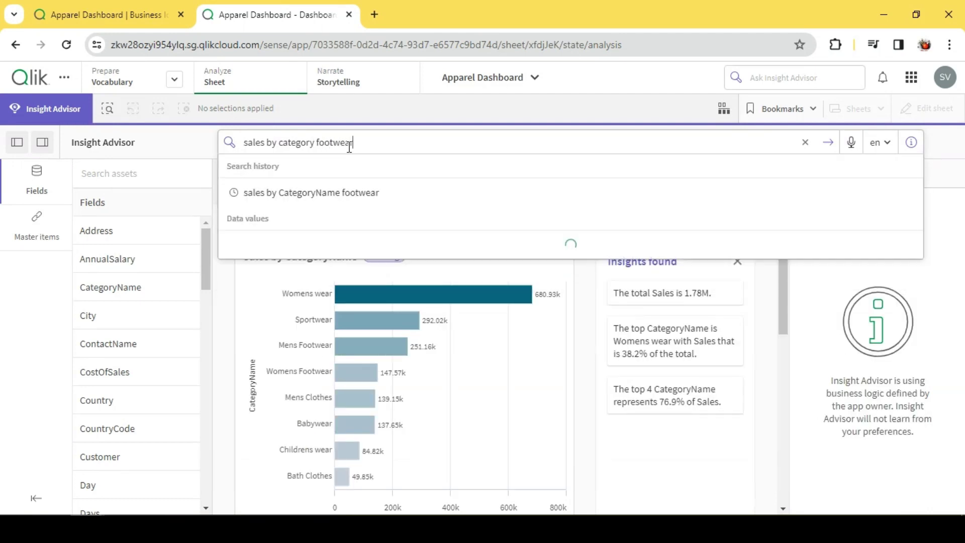
key(Return)
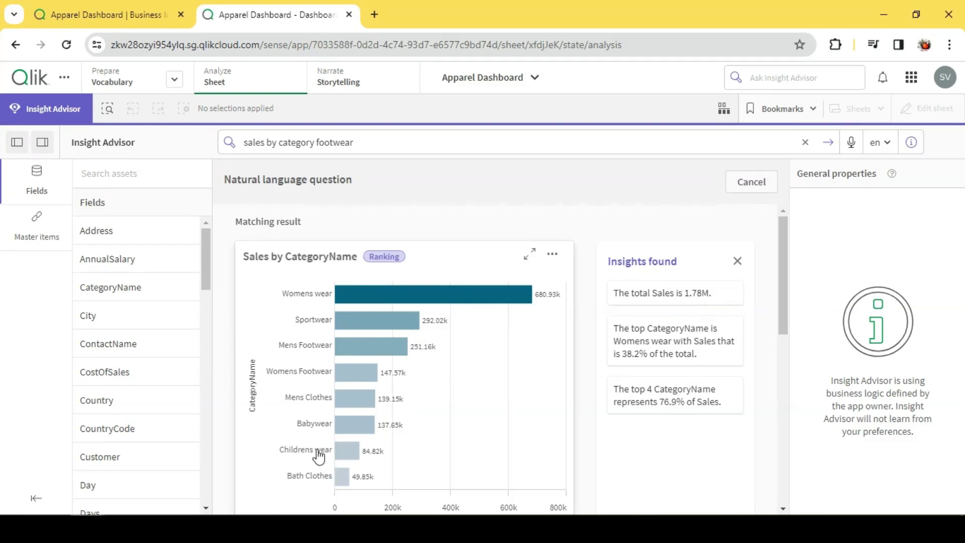
Ask Insight Advisor "sales by category Babywear" and review the matching result, applied filter and additional charts.
mouse_move(308, 433)
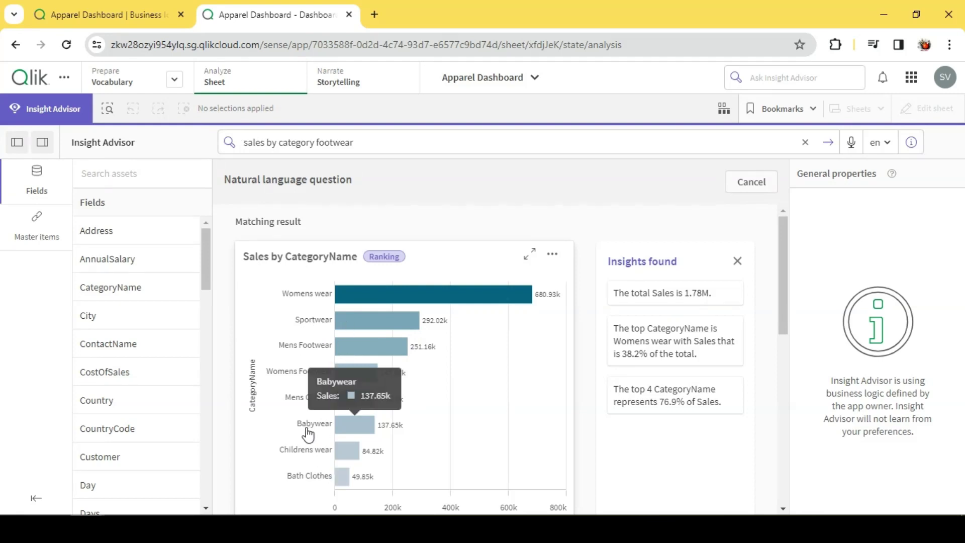
double_click(341, 146)
text(Bab)
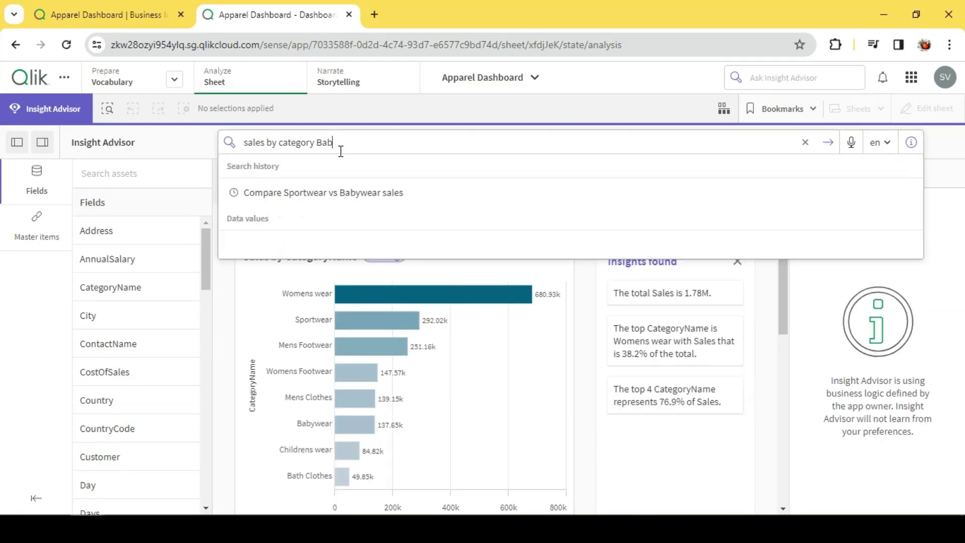
text(ywaeer)
key(Return)
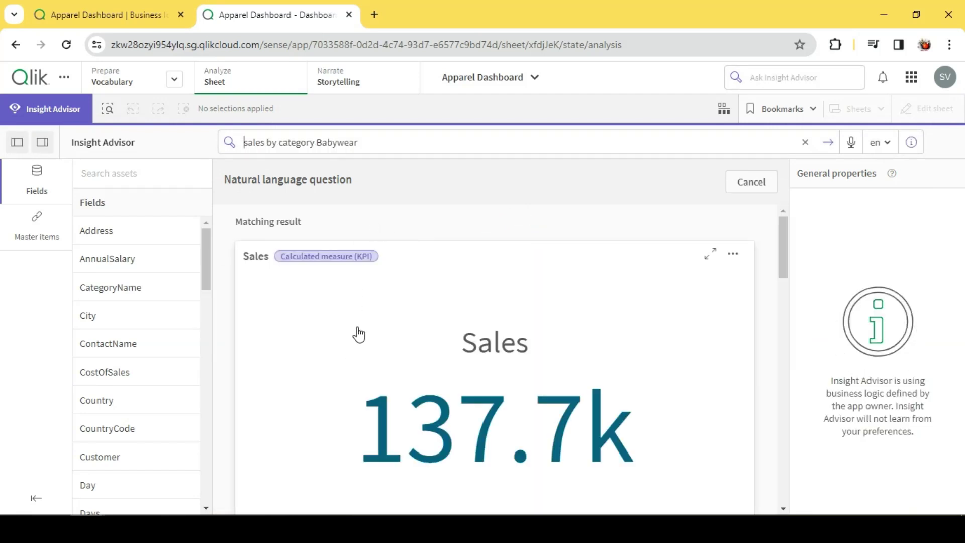
scroll(382, 315, down, 5)
scroll(420, 302, up, 2)
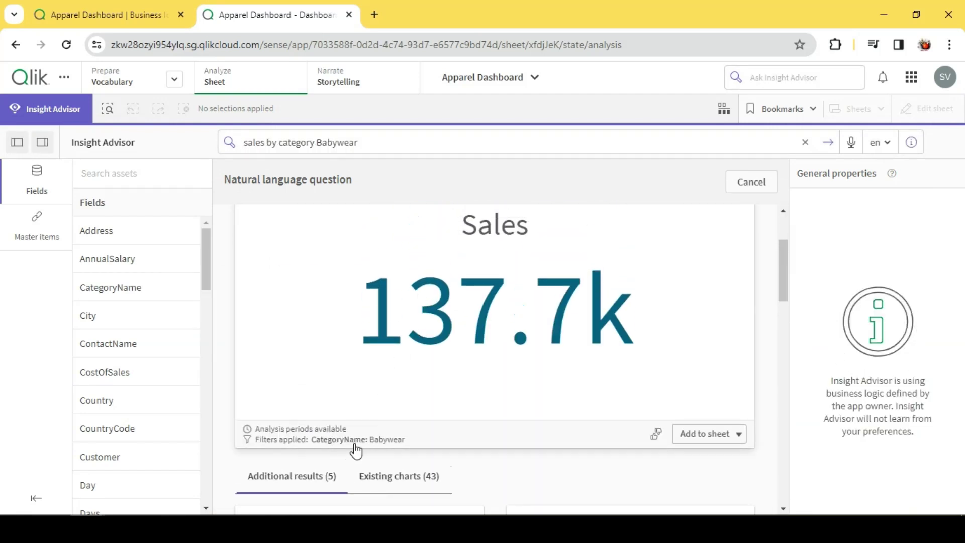
scroll(433, 424, down, 5)
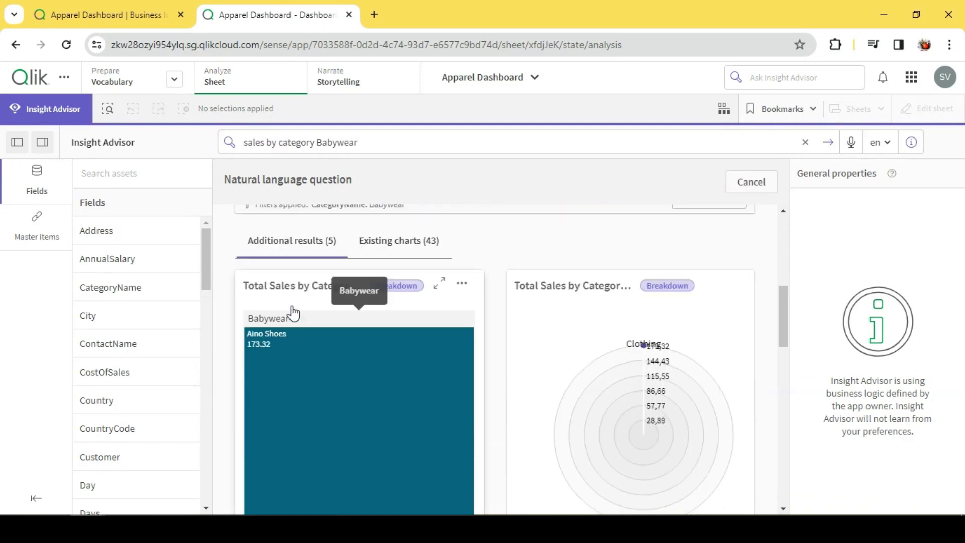
scroll(309, 341, down, 2)
scroll(310, 343, up, 5)
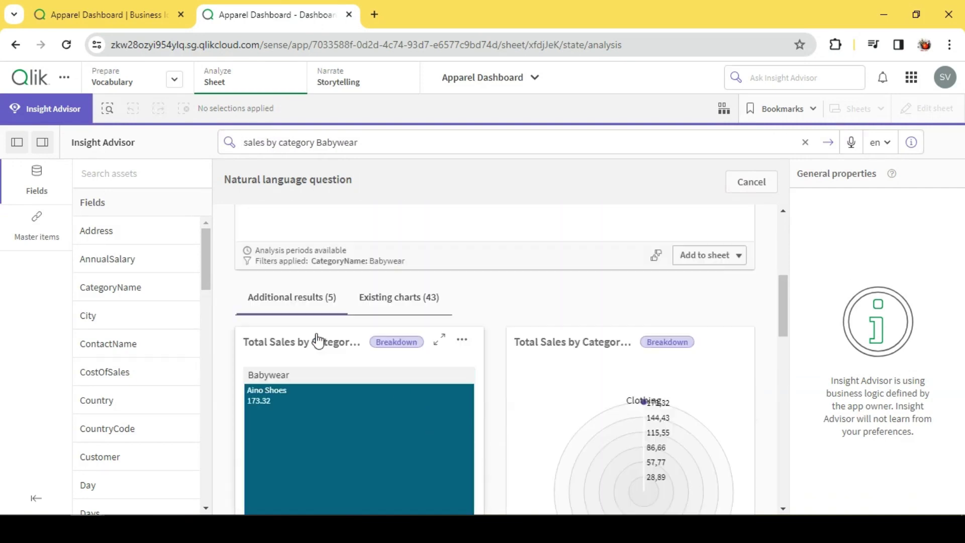
Shorten the Insight Advisor question to "sales by category", run it and review the sales ranking by category.
double_click(352, 143)
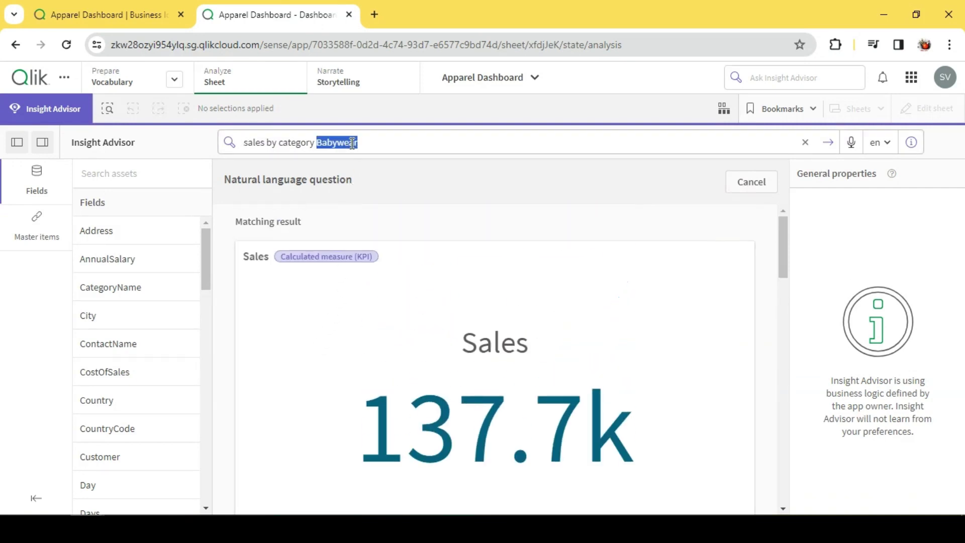
key(BackSpace)
key(Return)
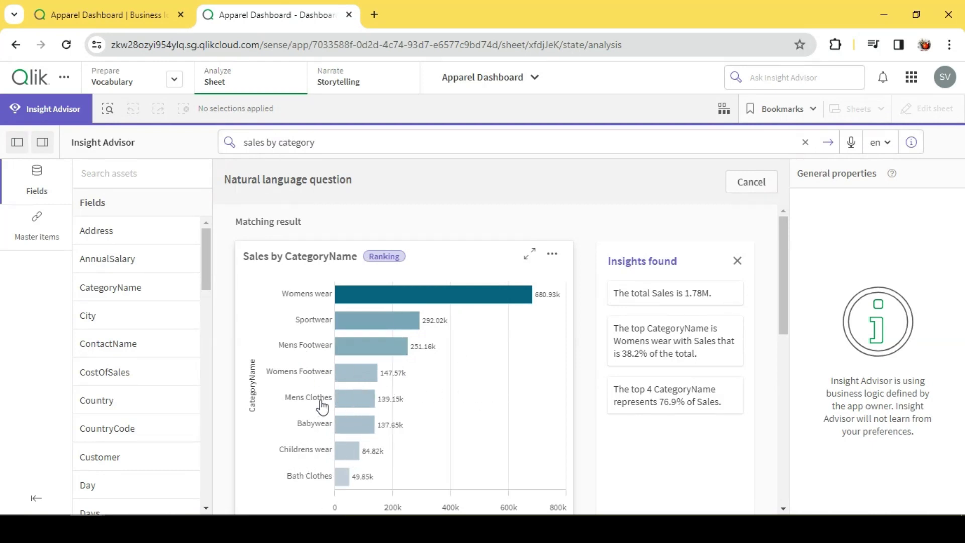
mouse_move(332, 485)
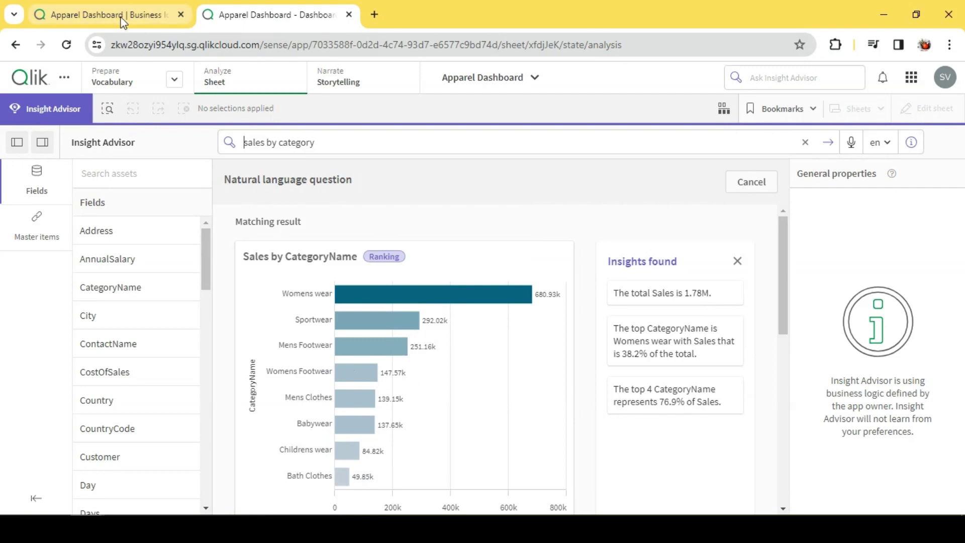
In the vocabulary synonyms, start a new English entry with the terms Footwear and Foot wear, mapped to the CategoryName field.
click(106, 15)
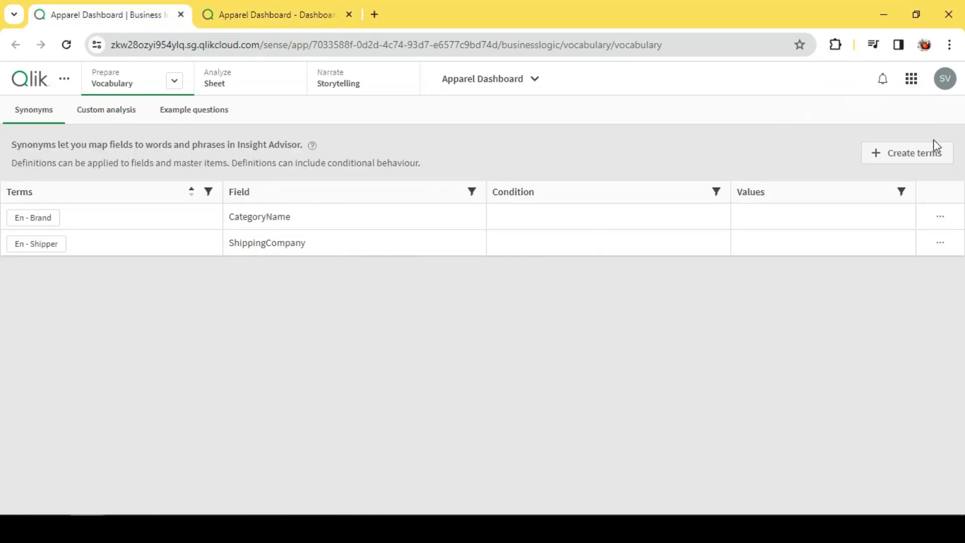
click(924, 149)
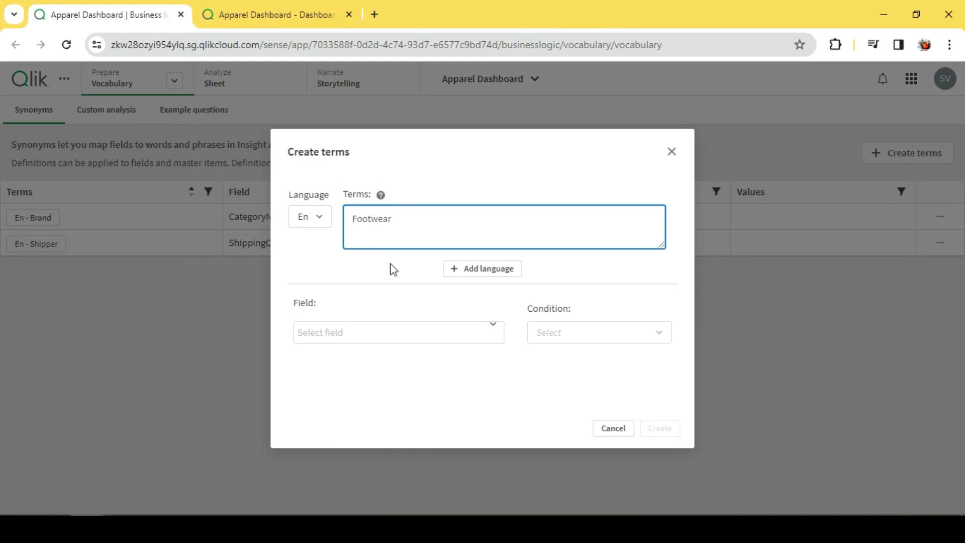
key(Return)
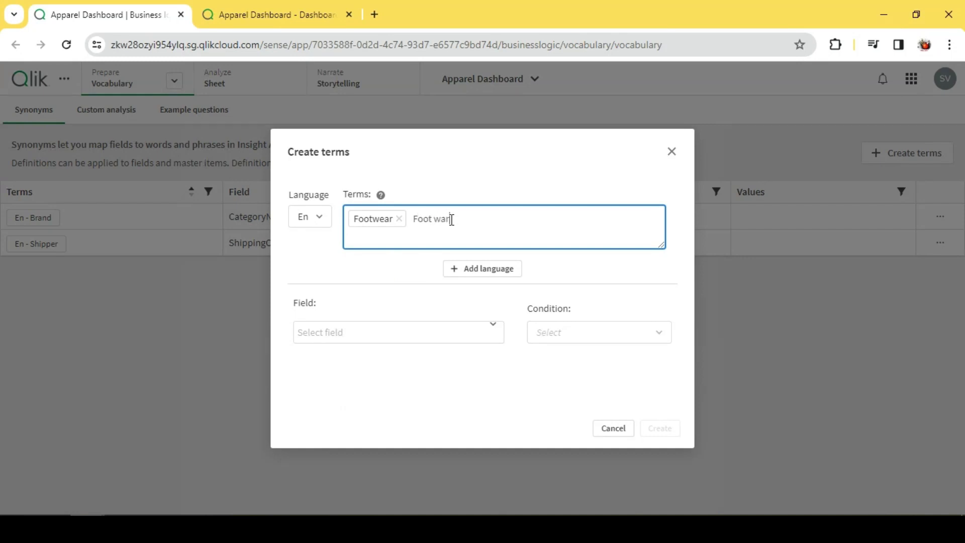
text(Foot wear)
key(Return)
click(402, 328)
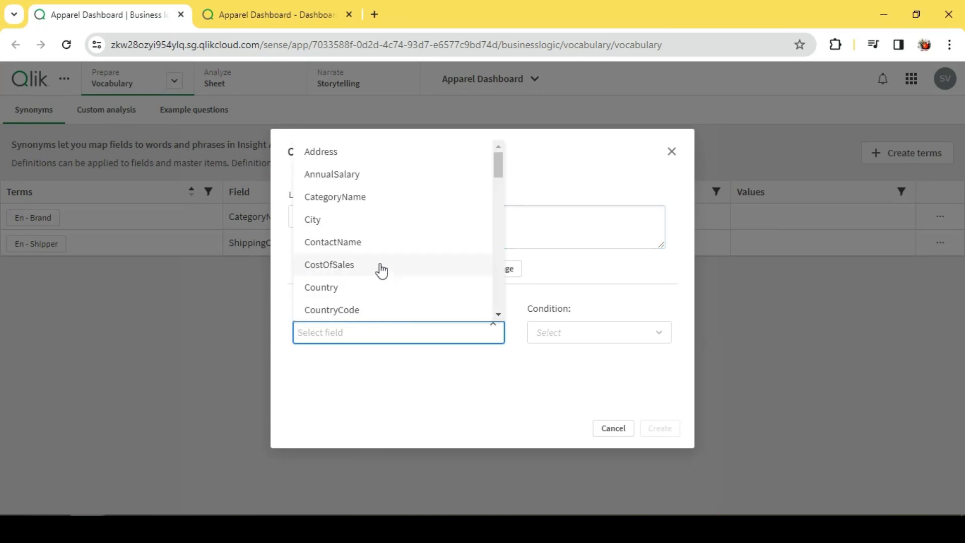
click(369, 198)
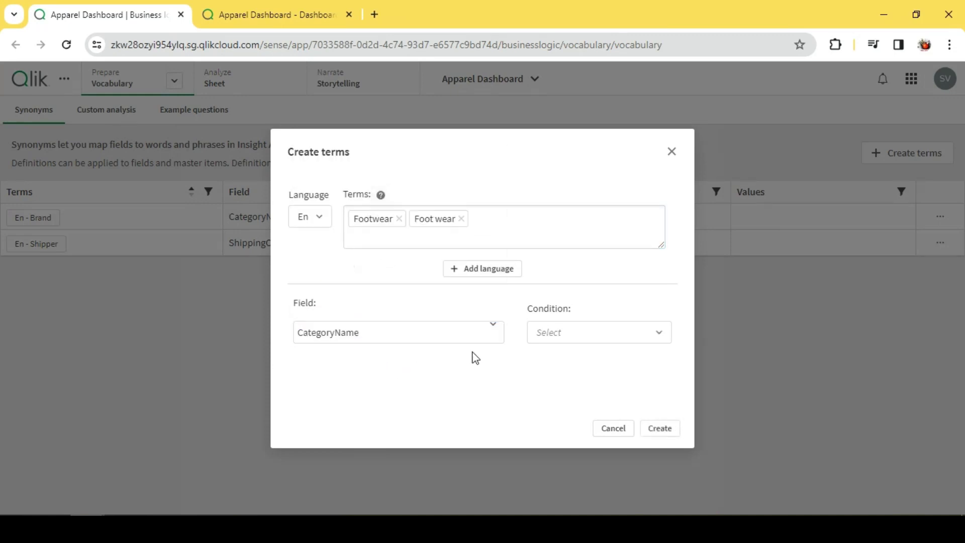
Set the condition to In with the values Mens Footwear and Womens Footwear, and create the synonym.
click(561, 344)
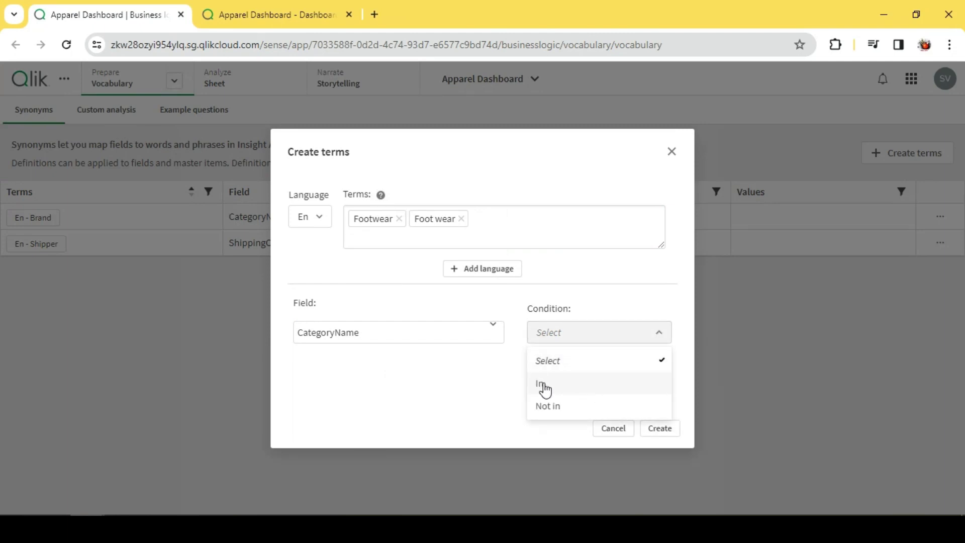
click(545, 389)
click(500, 390)
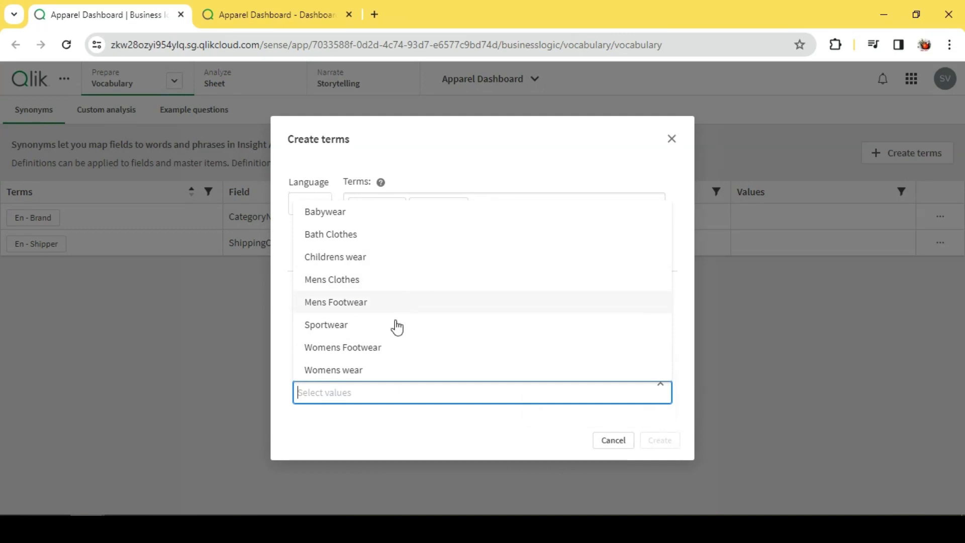
click(376, 303)
click(432, 395)
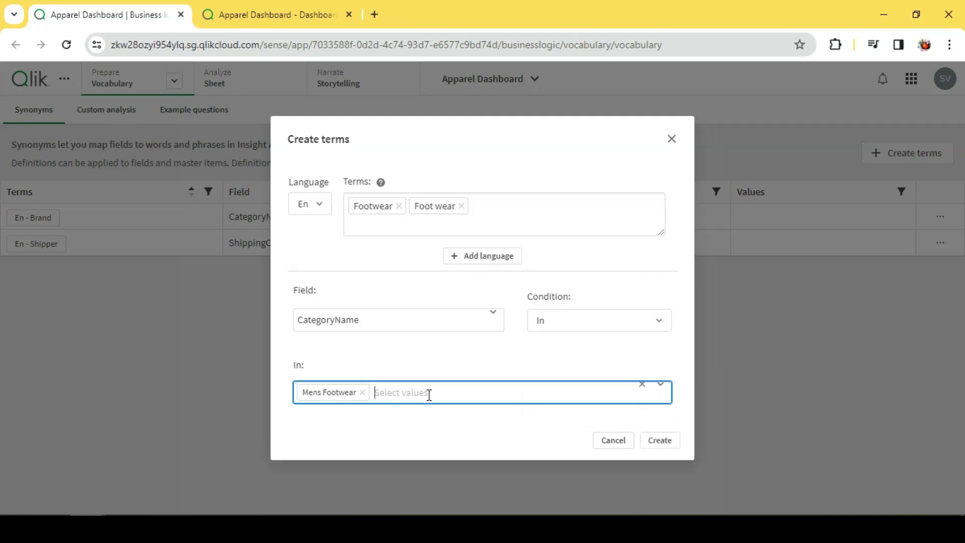
click(429, 395)
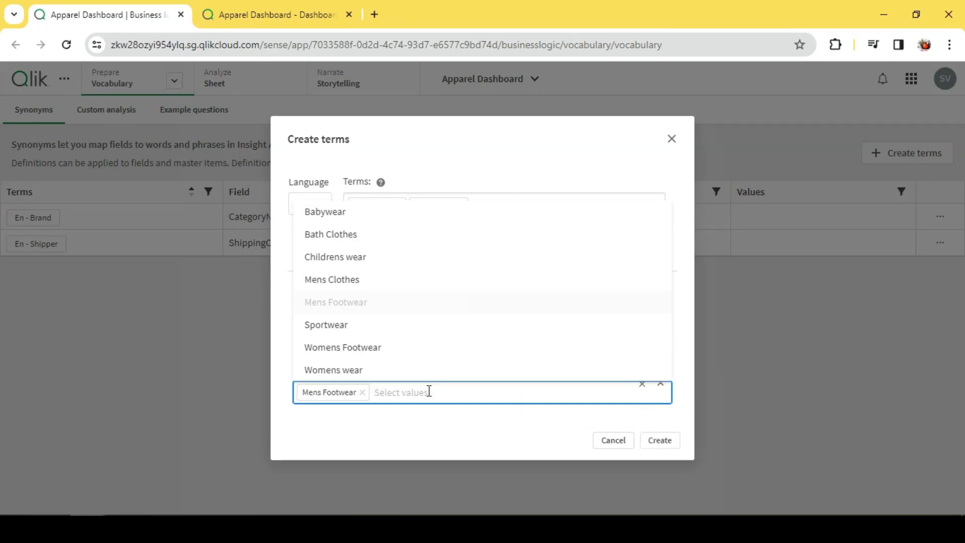
click(372, 348)
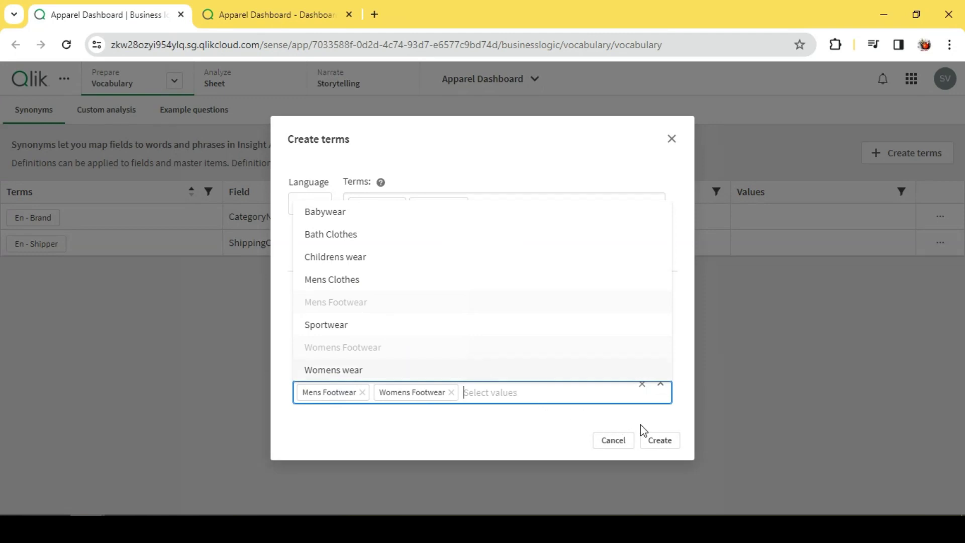
click(659, 441)
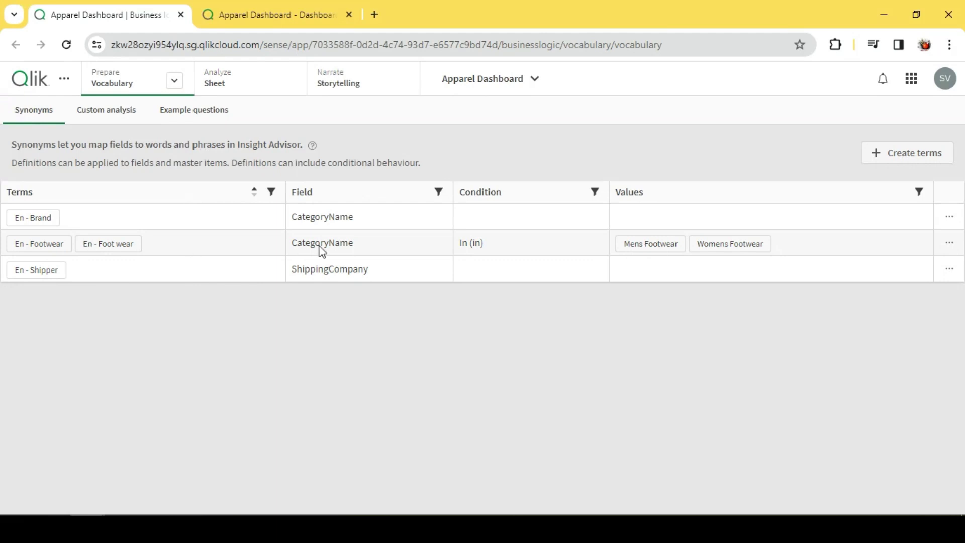
Ask Insight Advisor "sales by Footwear" and review the matching result, applied filters and additional category chart.
click(279, 15)
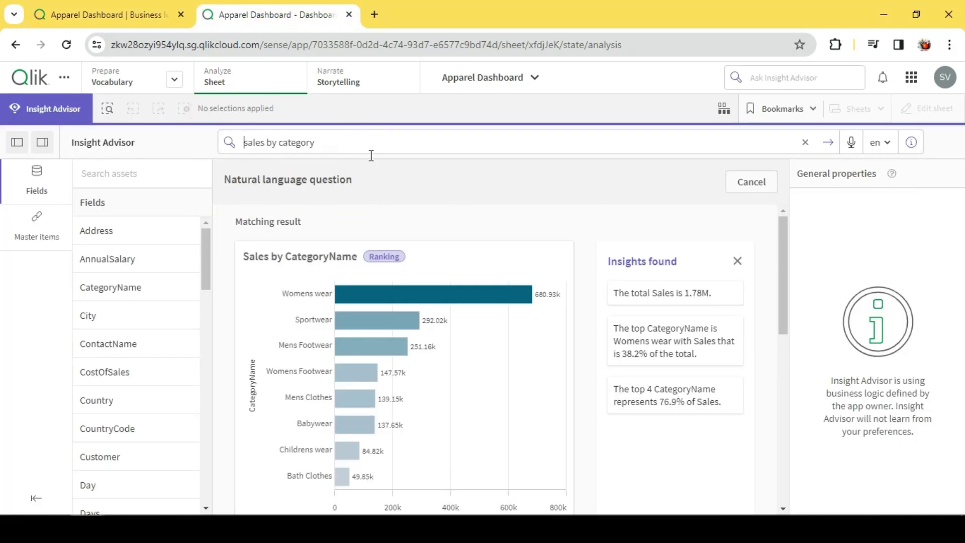
double_click(303, 143)
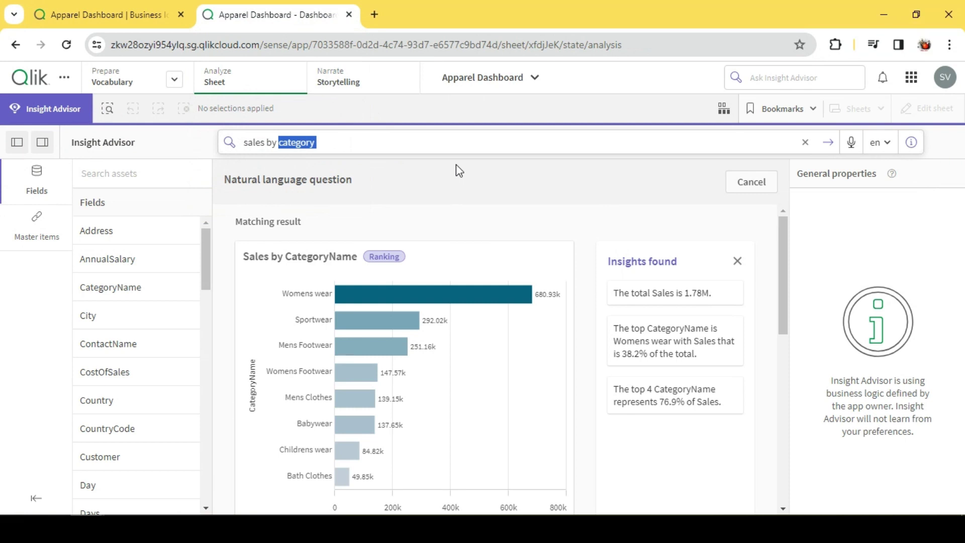
text(Footaw)
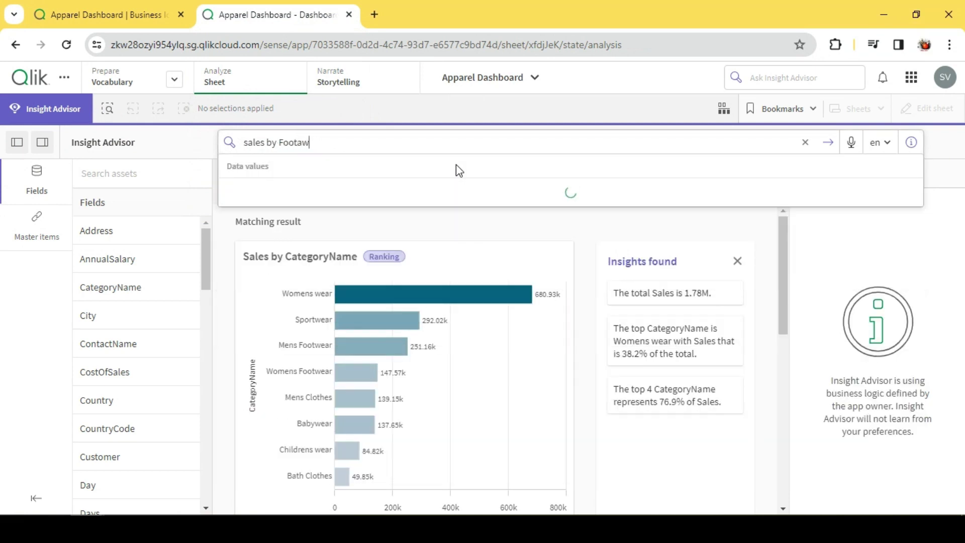
key(BackSpace)
key(BackSpace)
text(wear)
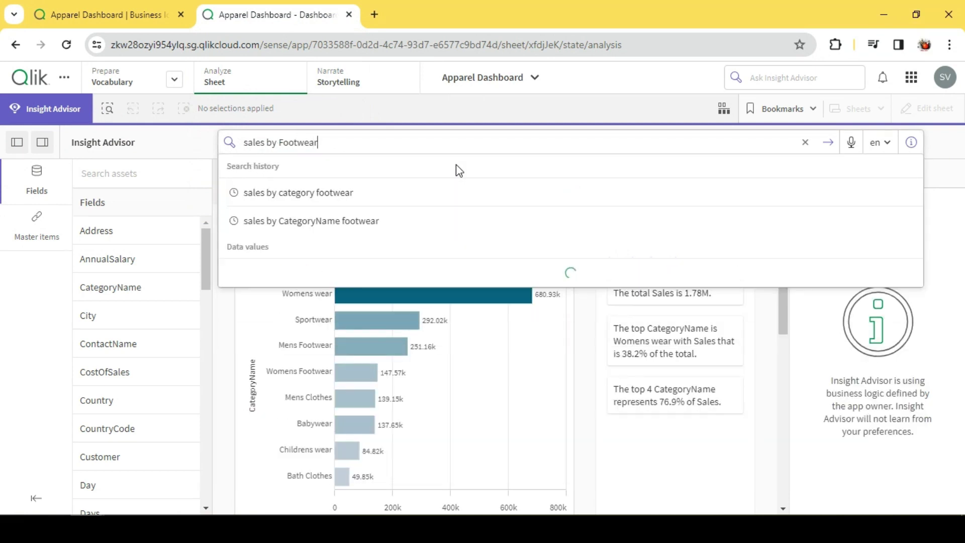
key(Return)
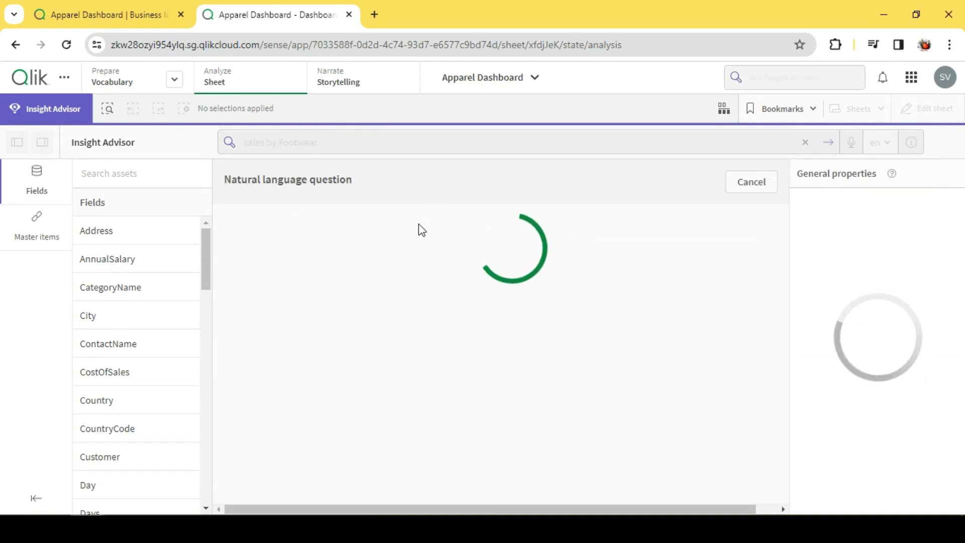
scroll(385, 347, down, 5)
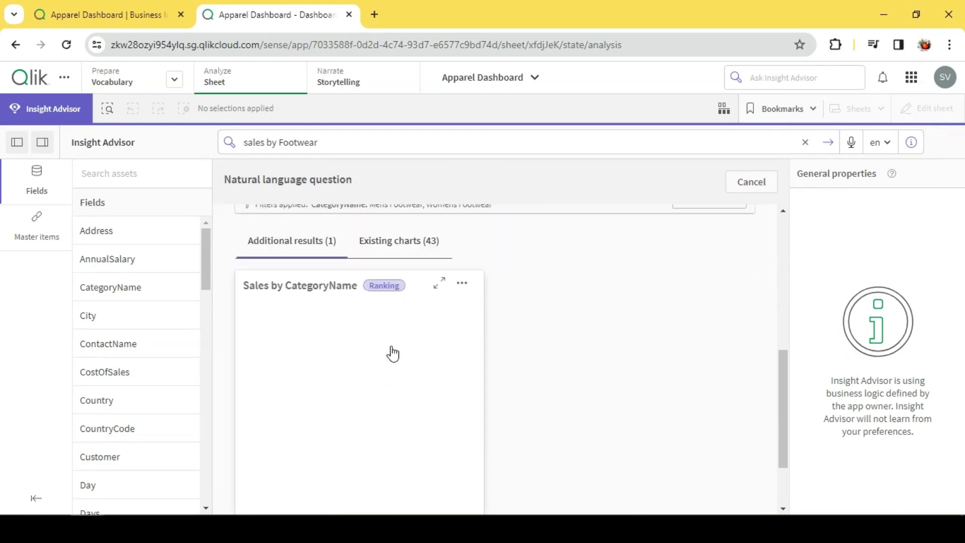
scroll(391, 352, down, 3)
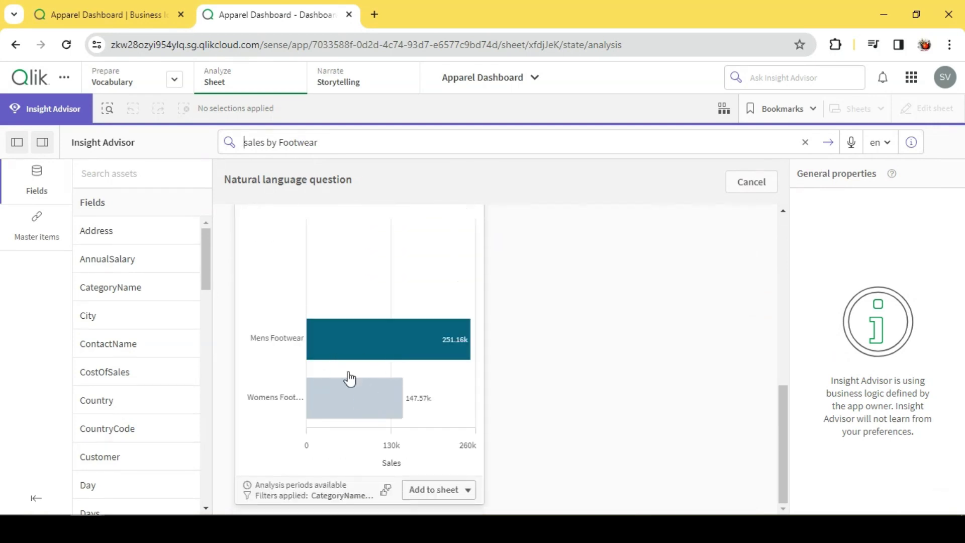
mouse_move(338, 406)
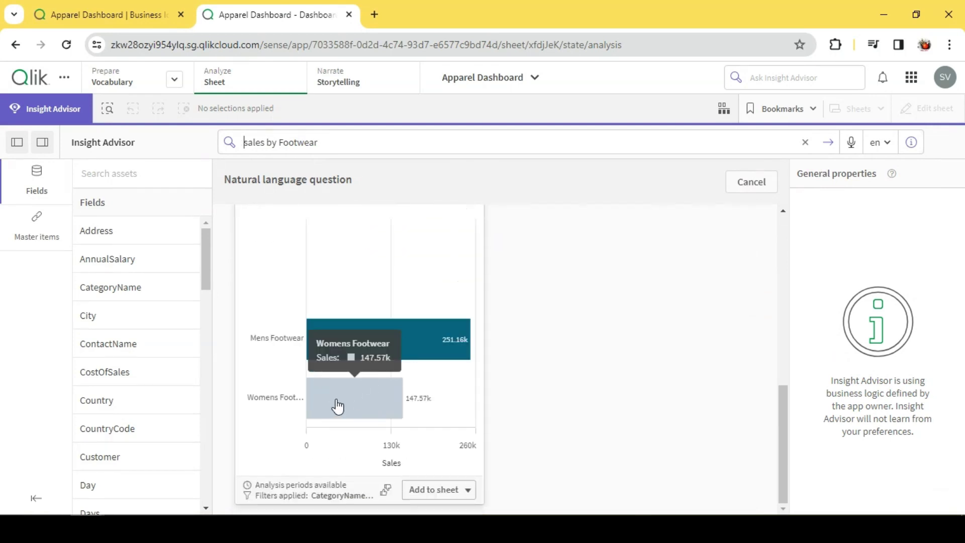
scroll(533, 374, up, 8)
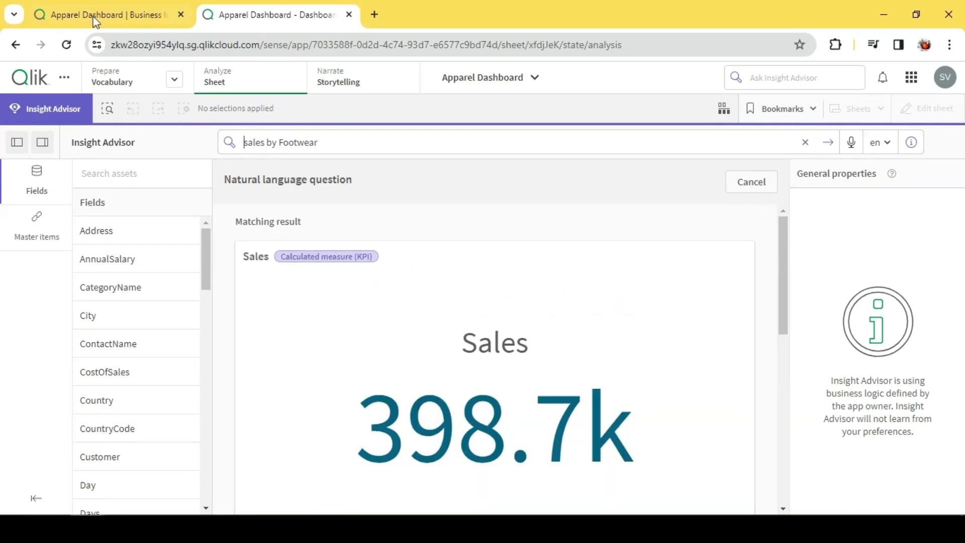
Start a new custom analysis term in the app's vocabulary and choose Anomaly (spike) as its analysis type.
click(95, 15)
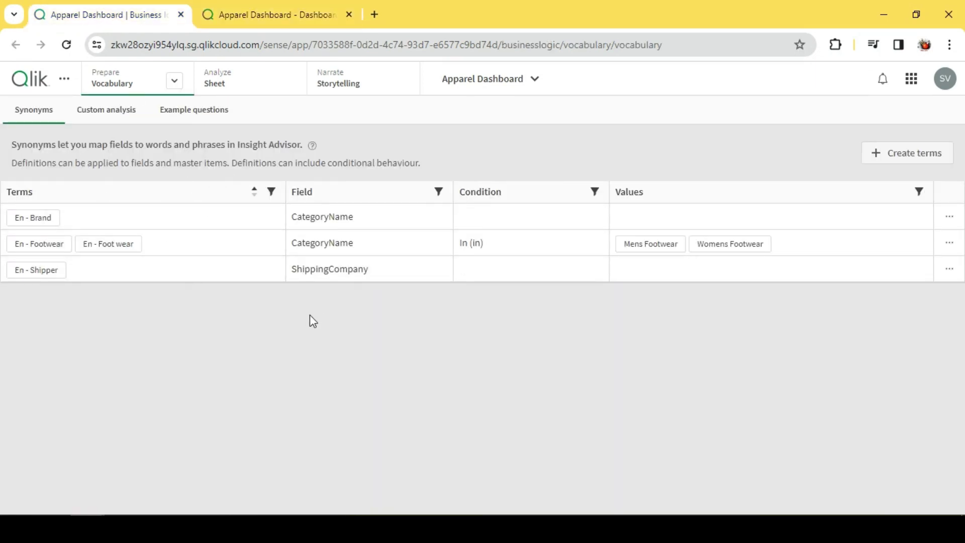
click(103, 112)
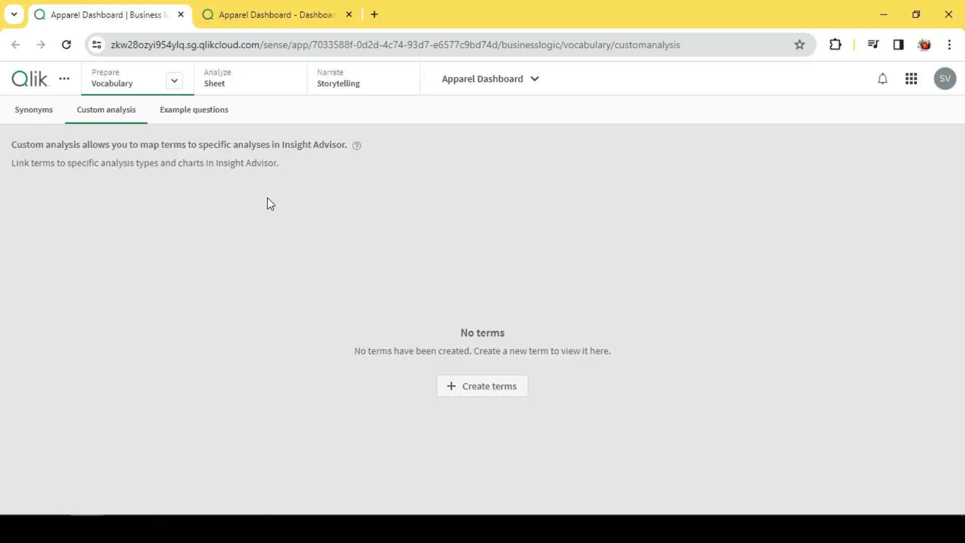
click(500, 386)
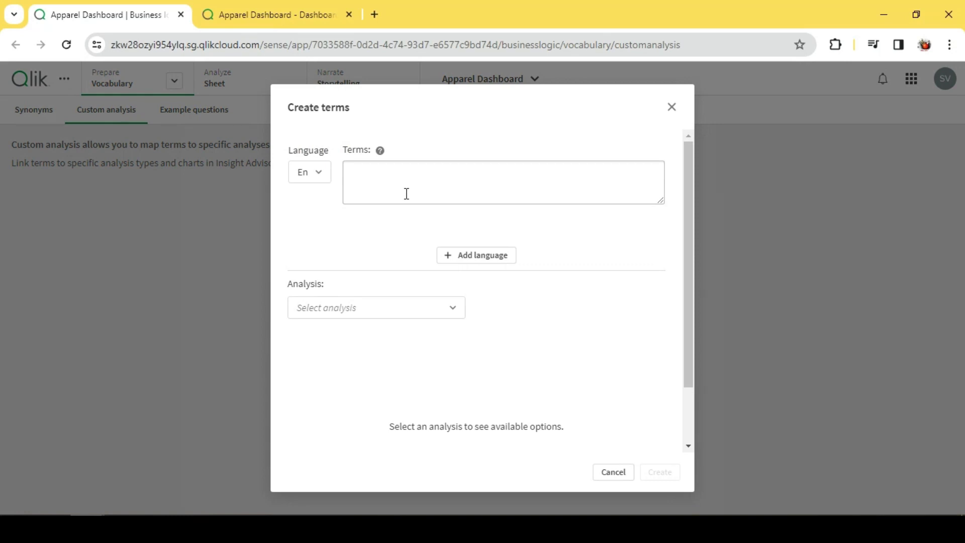
click(404, 309)
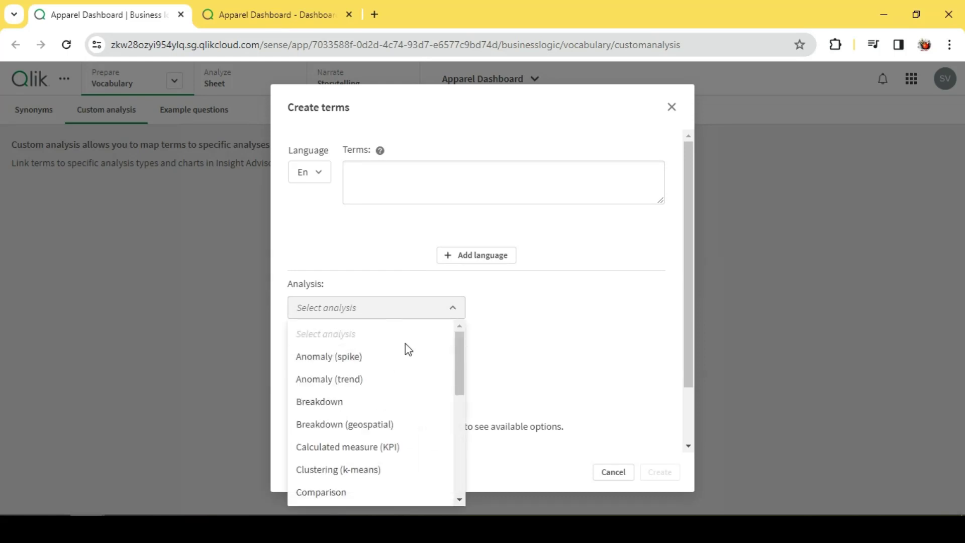
click(367, 361)
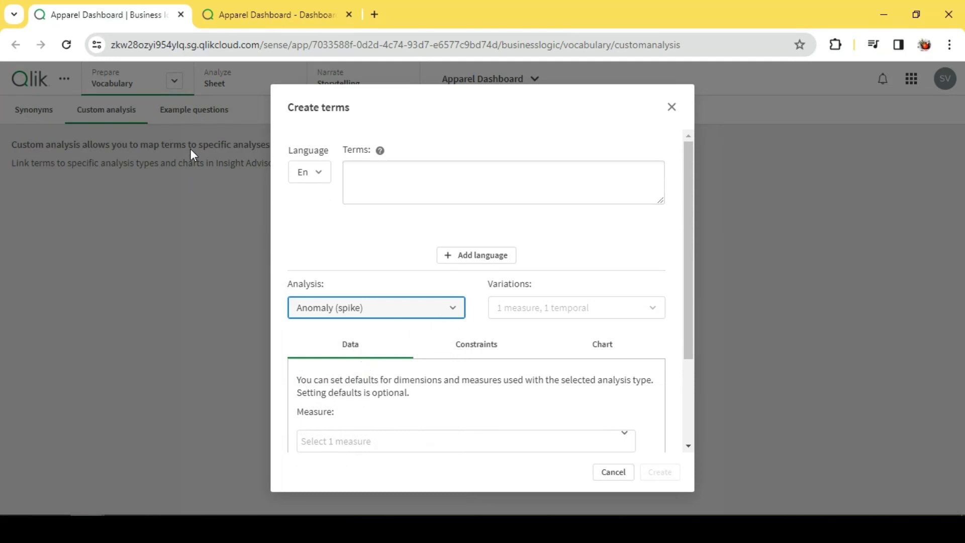
scroll(421, 346, down, 3)
scroll(409, 343, up, 3)
scroll(382, 312, down, 2)
scroll(383, 310, up, 2)
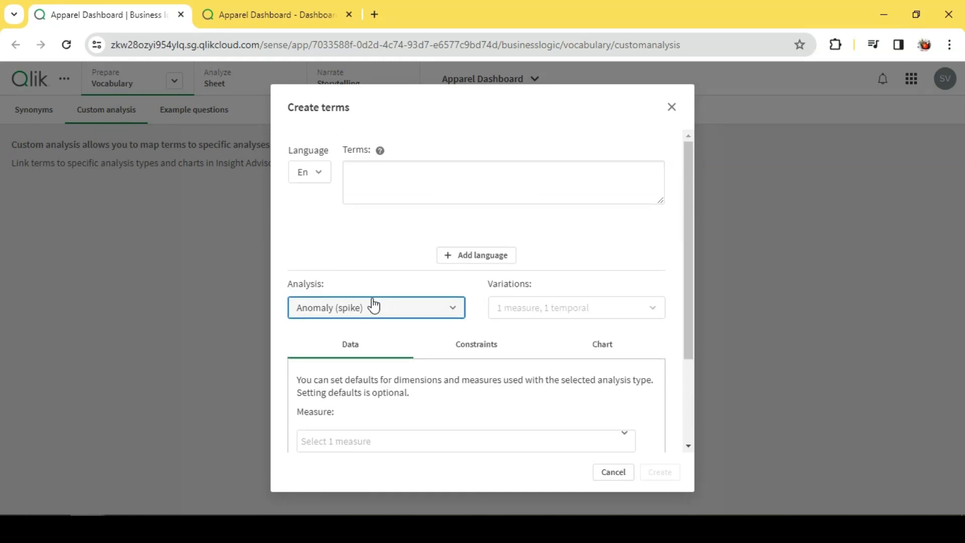
Set the analysis defaults to the Total Sales master item as measure and OrderDate as temporal field.
click(417, 191)
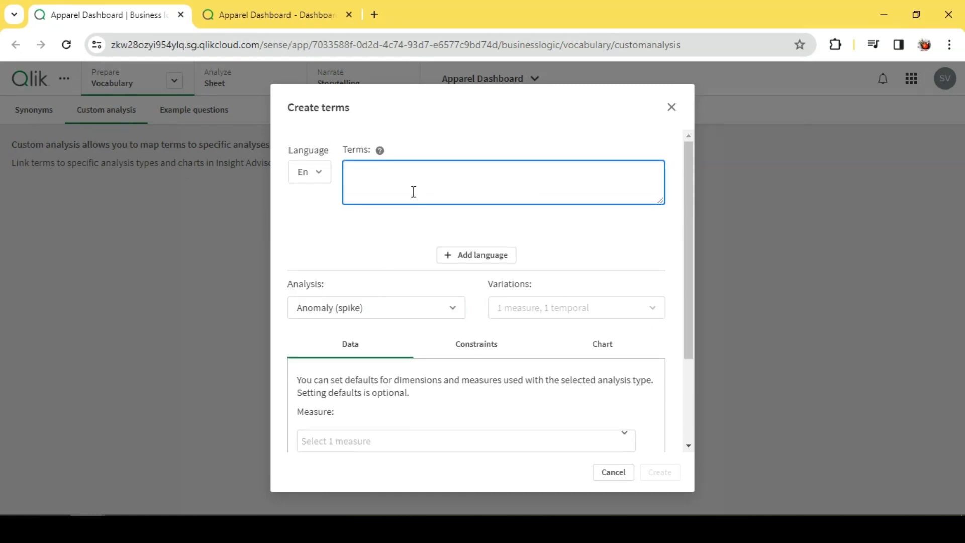
scroll(413, 191, down, 3)
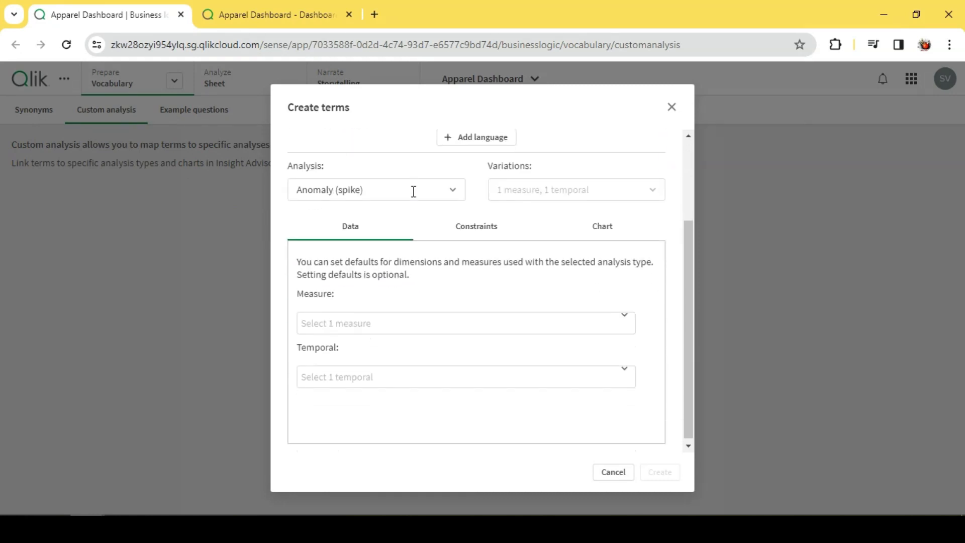
click(376, 326)
scroll(377, 301, down, 3)
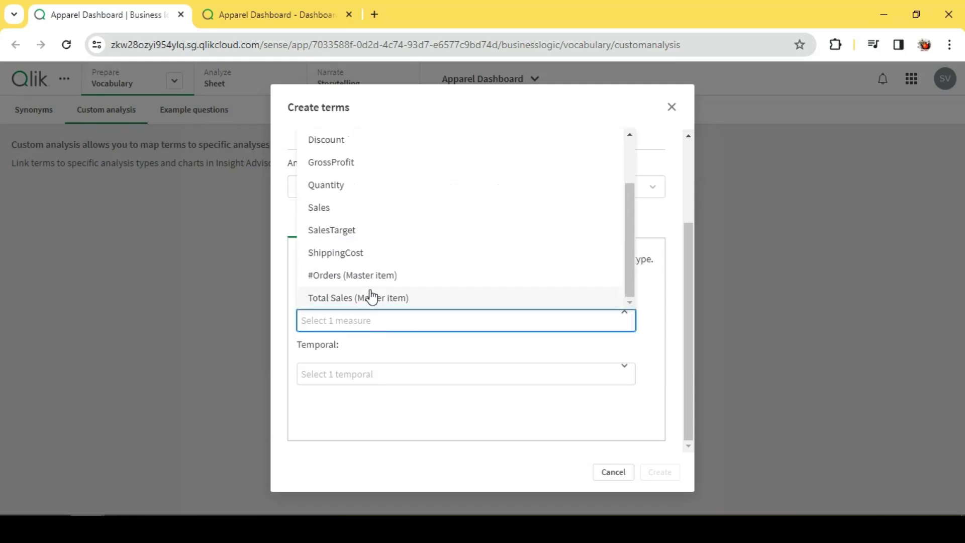
click(357, 305)
click(355, 377)
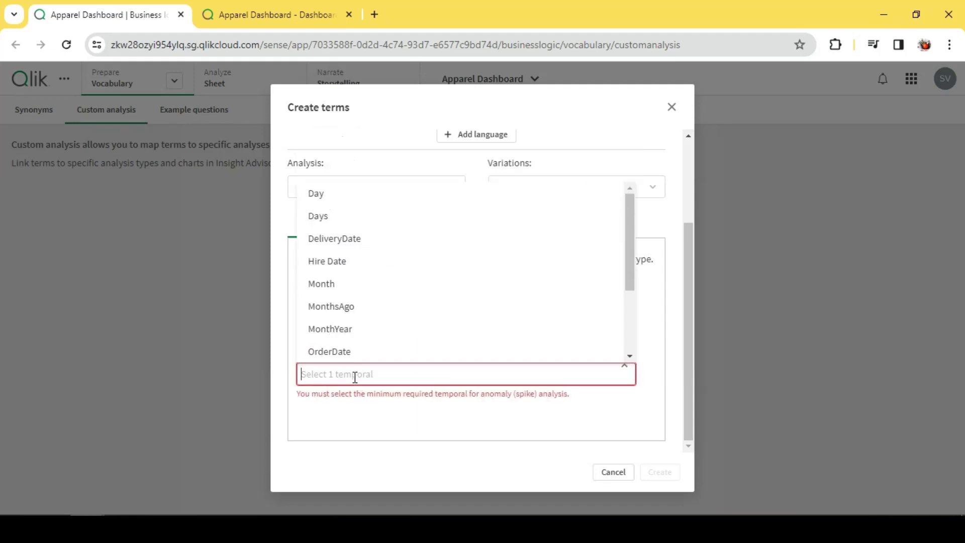
click(360, 355)
click(380, 406)
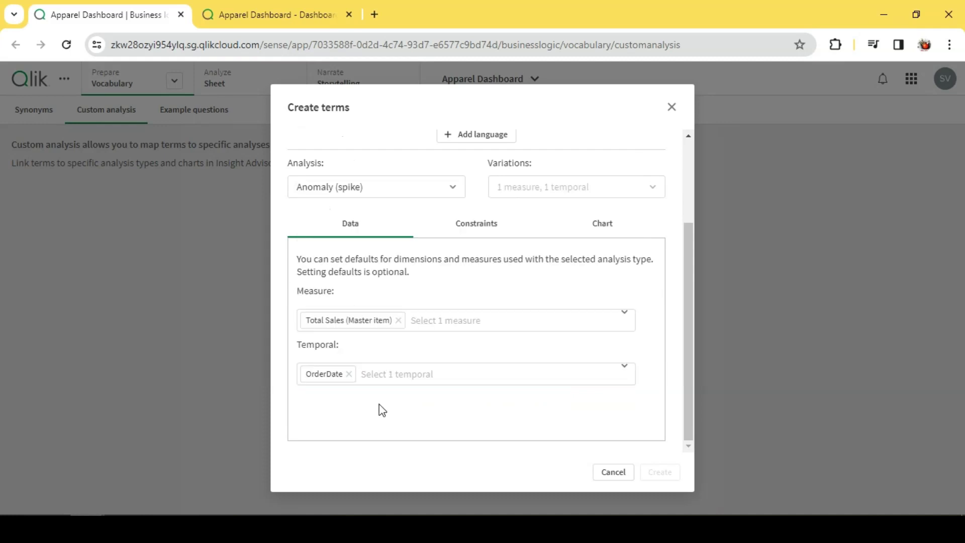
scroll(389, 226, up, 3)
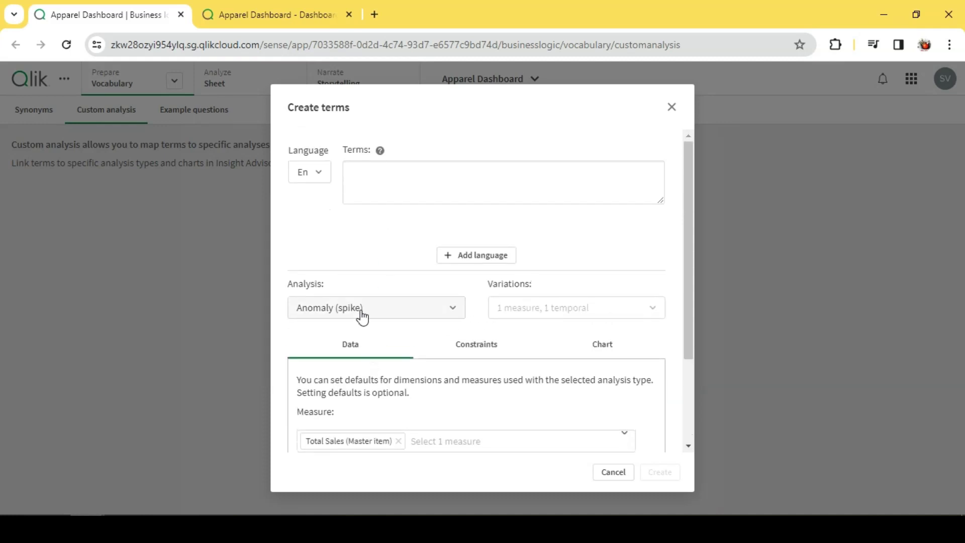
Enter the terms Sales Trend Anomaly and Sales Trend for the Anomaly (spike) analysis and create the custom analysis.
click(397, 192)
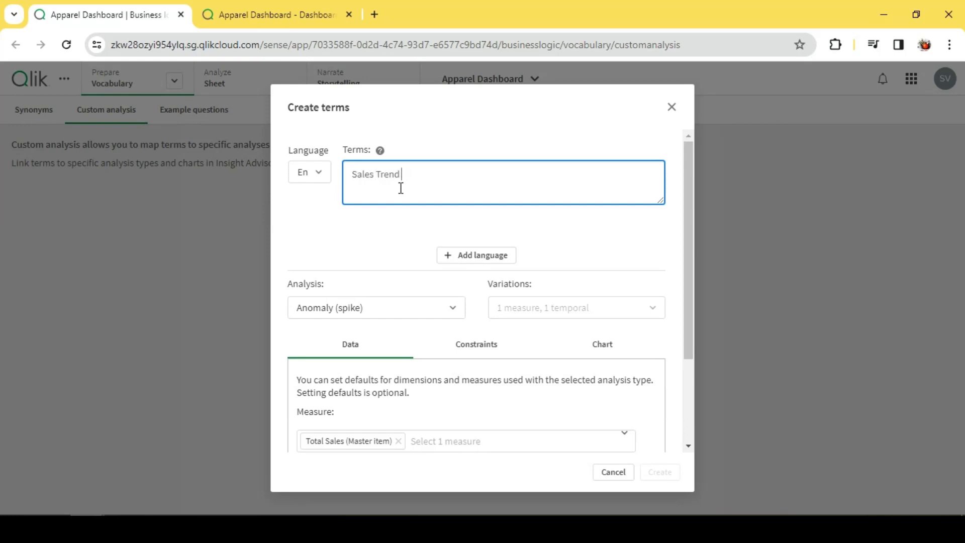
text(Sales Trend Anomaly)
key(Return)
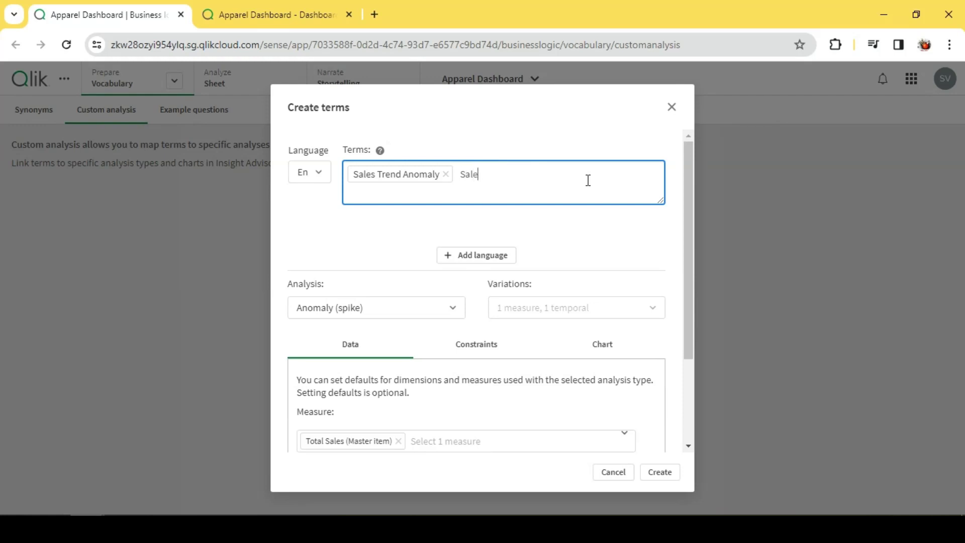
text(Sales Trend)
key(Return)
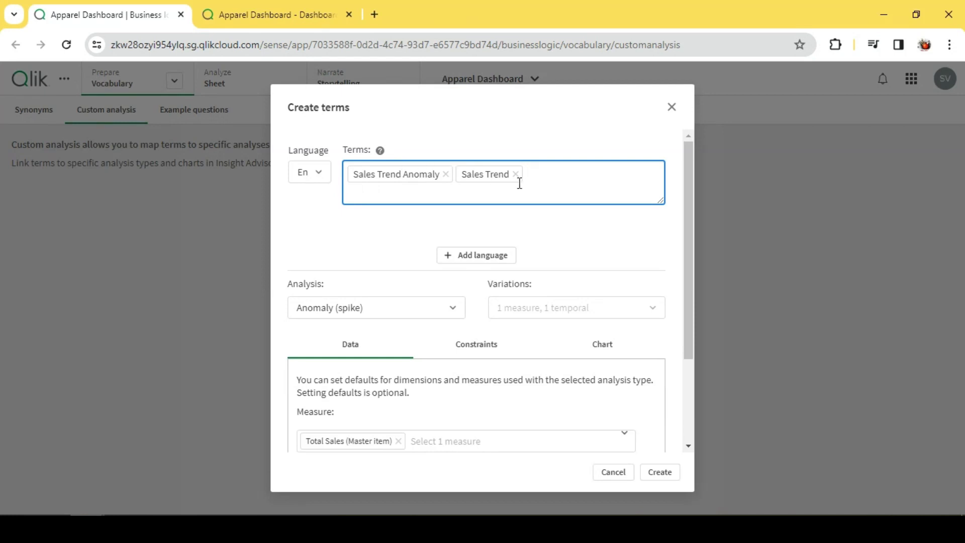
scroll(440, 276, down, 3)
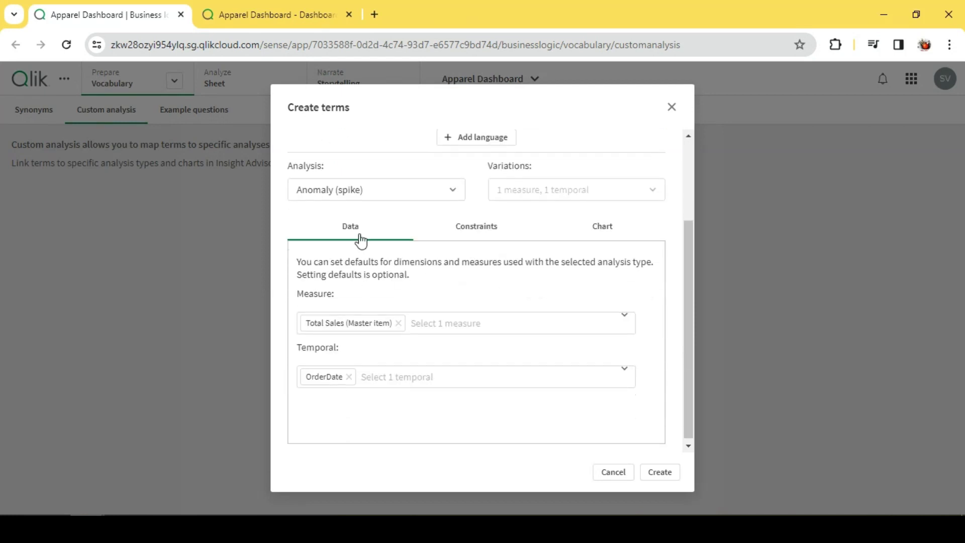
scroll(360, 241, up, 3)
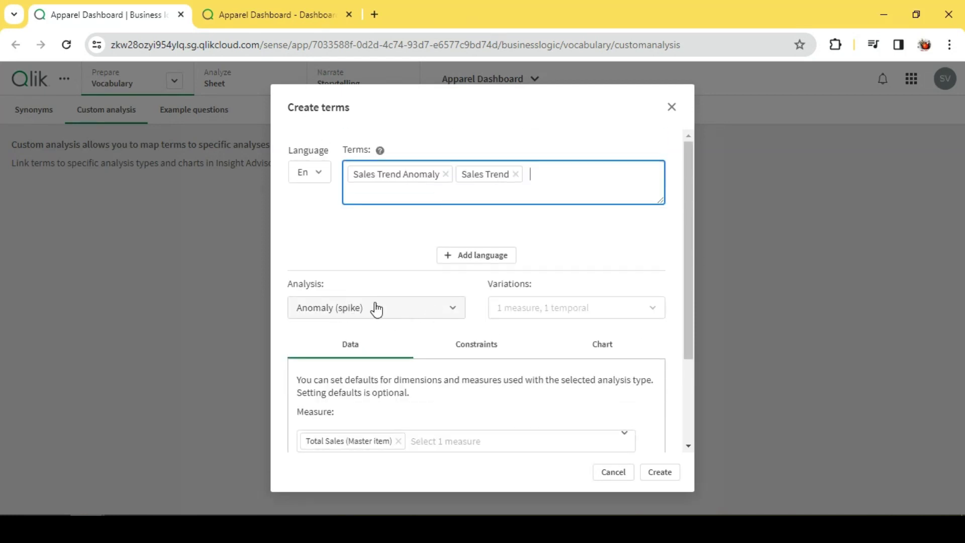
scroll(376, 313, down, 3)
scroll(405, 258, down, 1)
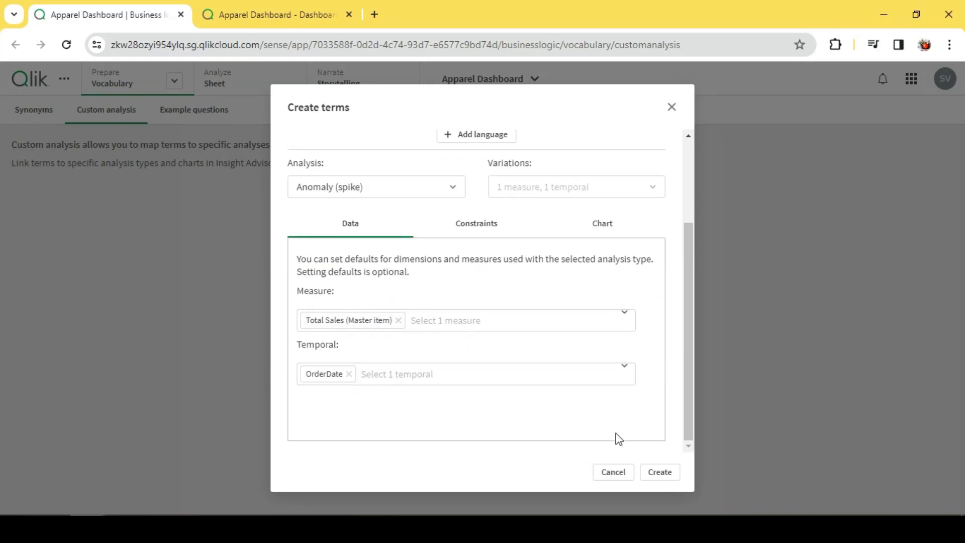
click(660, 475)
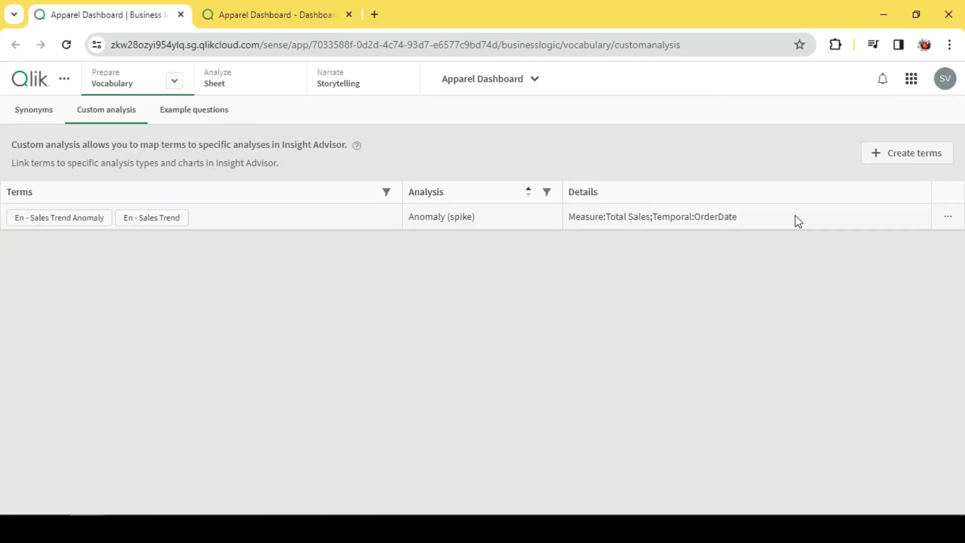
Start another custom analysis with the Clustering (k-means) analysis type and the term Cluster my Products.
click(900, 153)
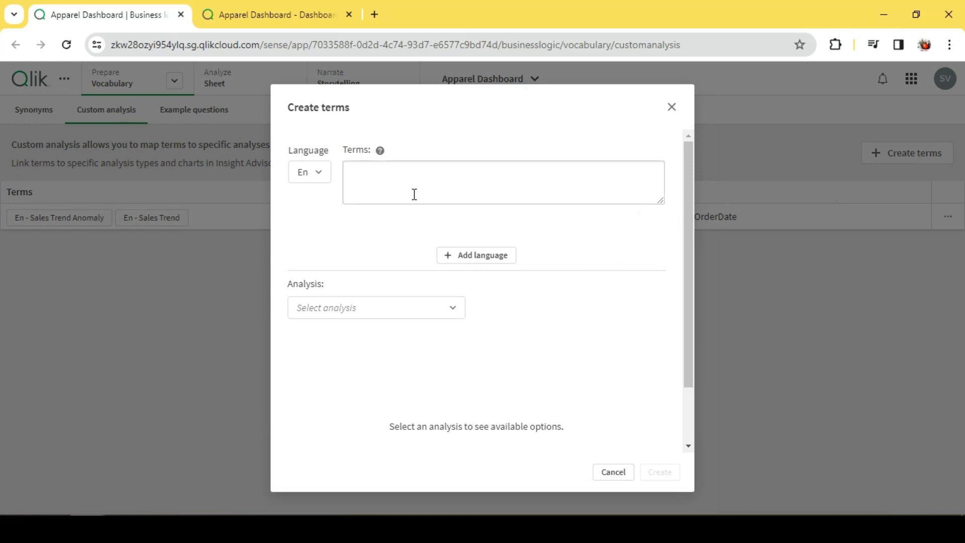
click(374, 309)
scroll(392, 362, down, 2)
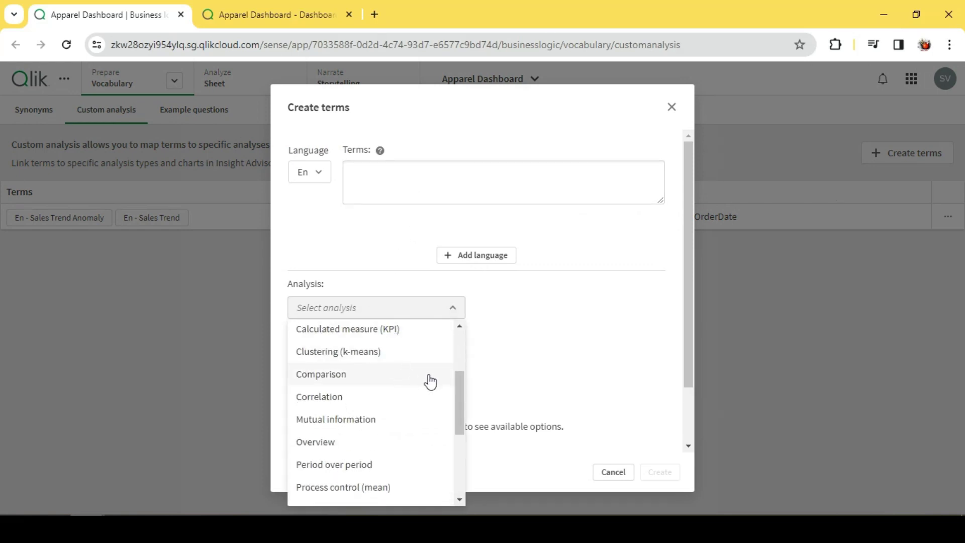
click(367, 354)
click(416, 187)
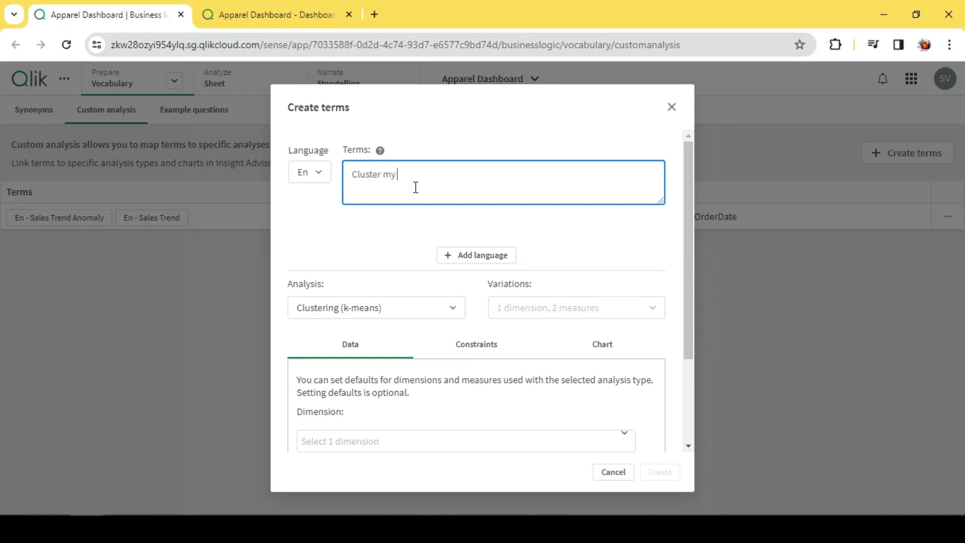
text(ucts)
Set ProductName as the default dimension of the clustering analysis.
scroll(508, 301, down, 3)
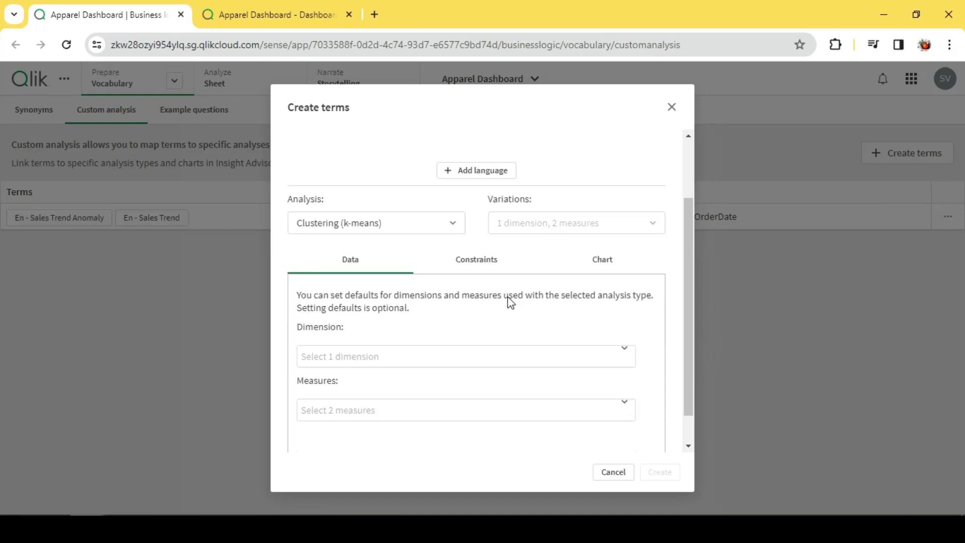
click(373, 323)
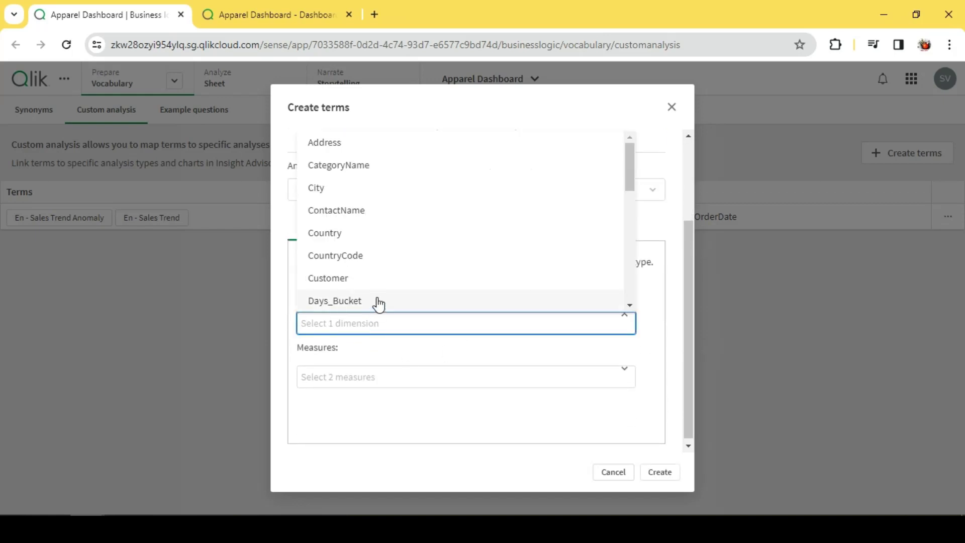
text(pr)
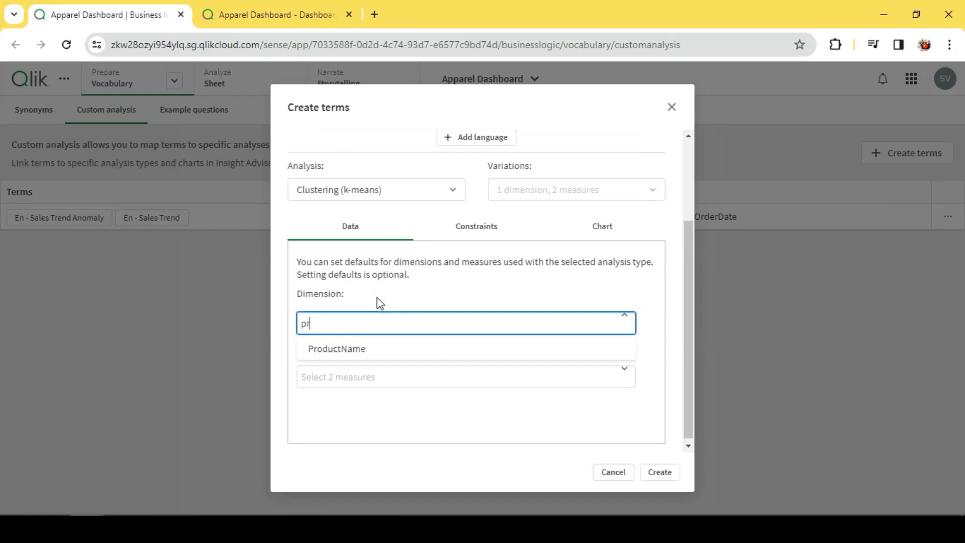
click(368, 353)
Set the Total Sales master item and Quantity as the two default measures of the clustering analysis.
click(369, 377)
scroll(384, 330, down, 3)
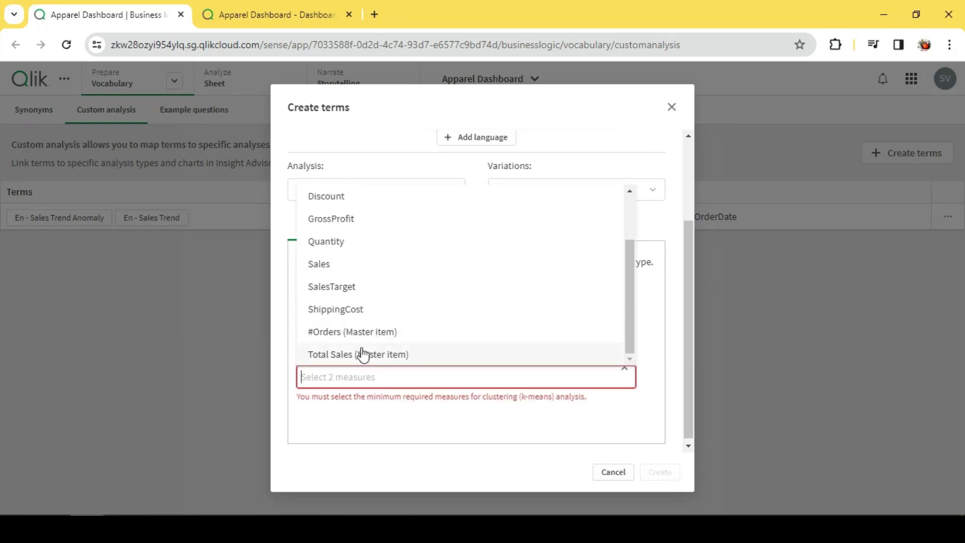
click(351, 357)
click(413, 401)
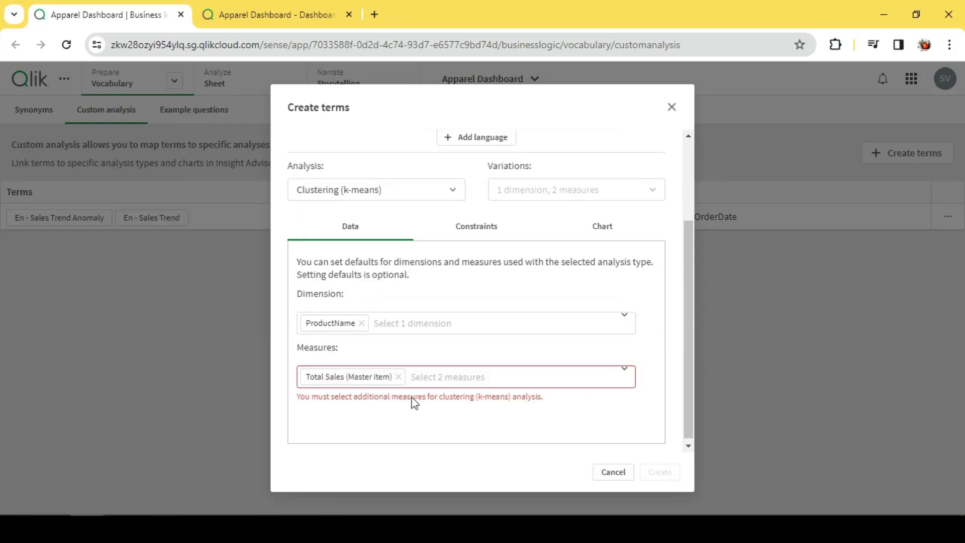
scroll(508, 354, up, 3)
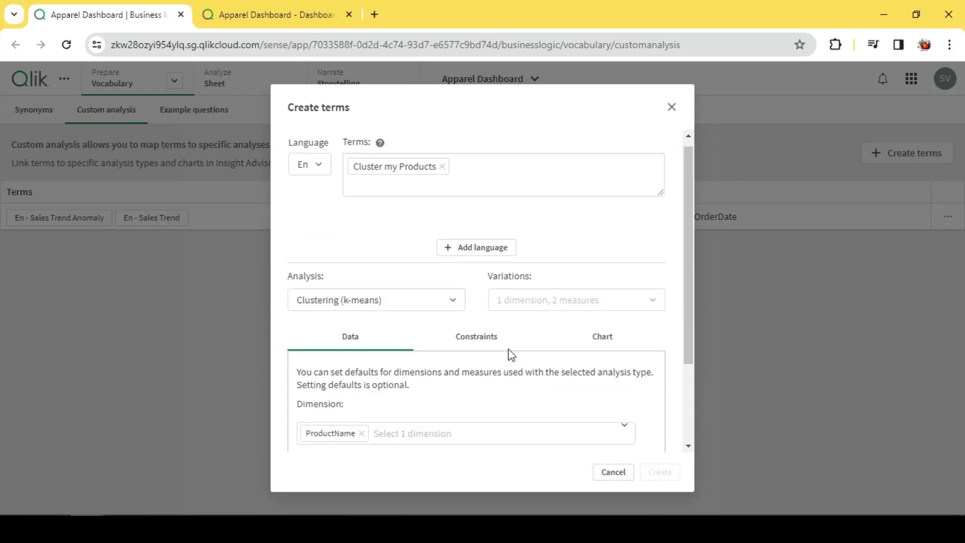
scroll(449, 363, down, 3)
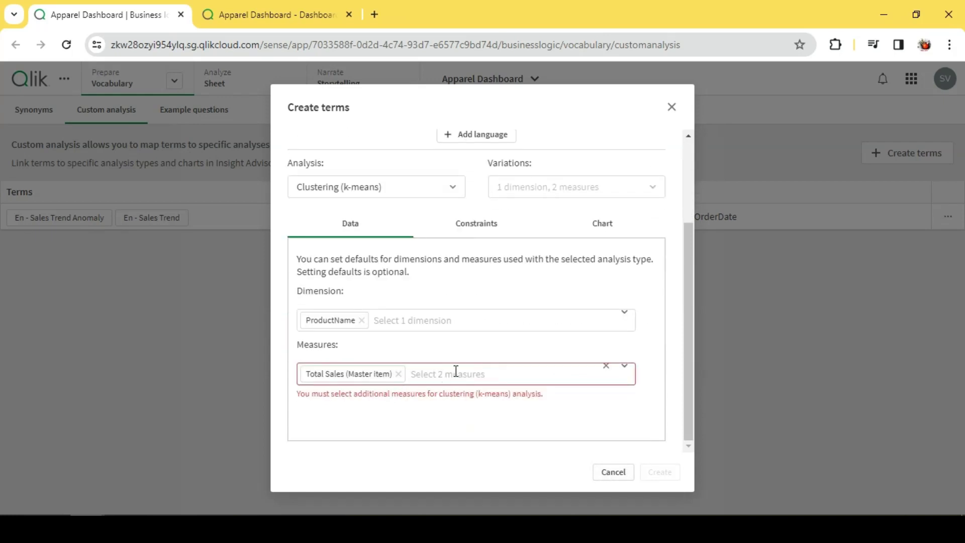
click(456, 371)
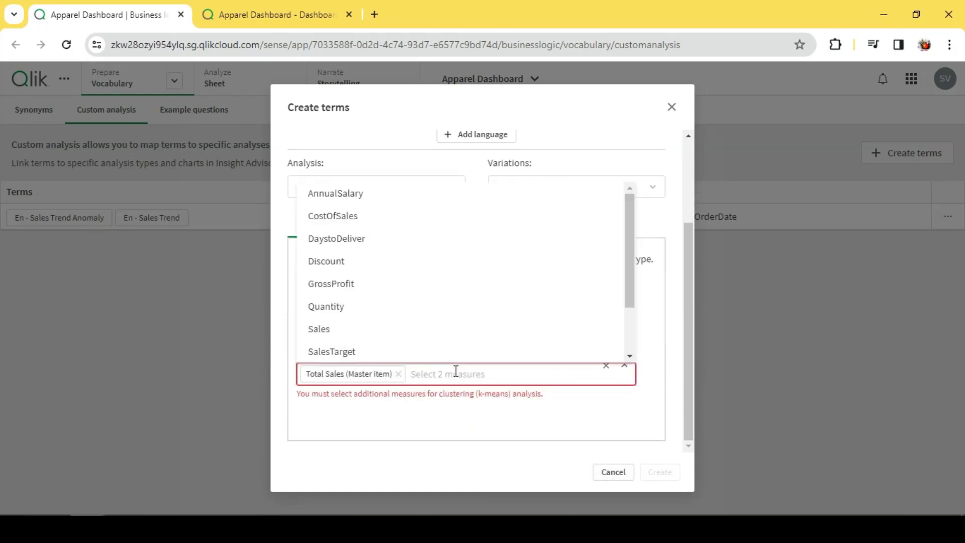
click(356, 308)
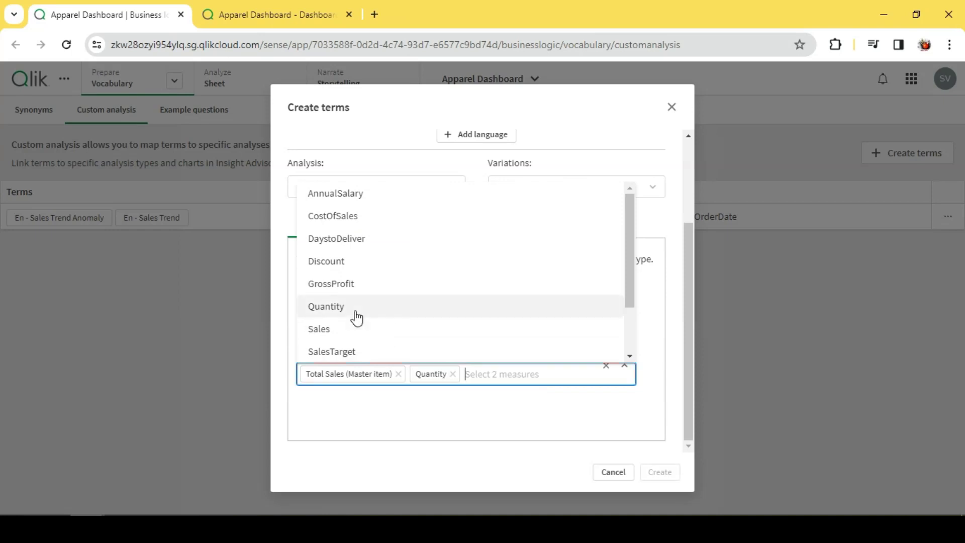
click(475, 425)
Choose Scatter Plot as the chart type for the clustering analysis and create the custom term.
scroll(421, 328, up, 3)
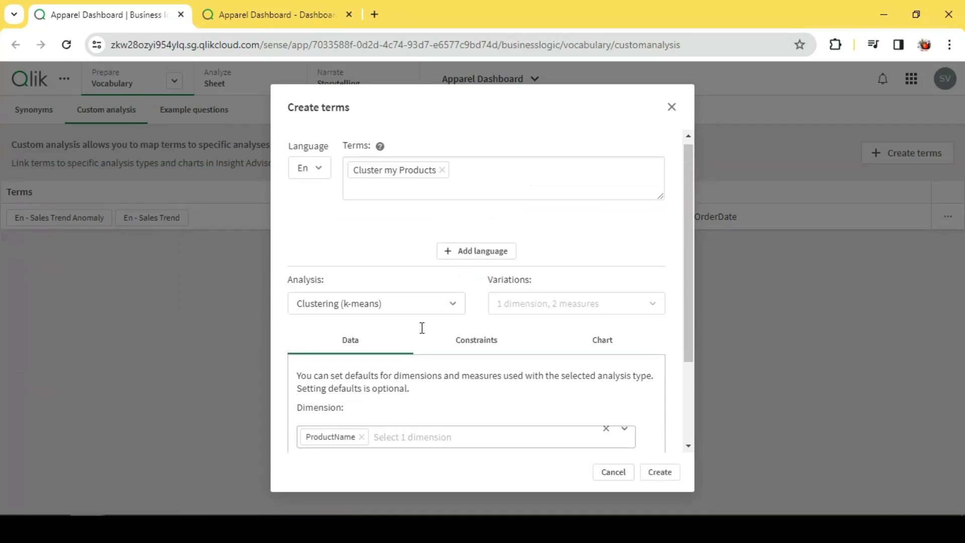
scroll(428, 326, down, 3)
click(485, 233)
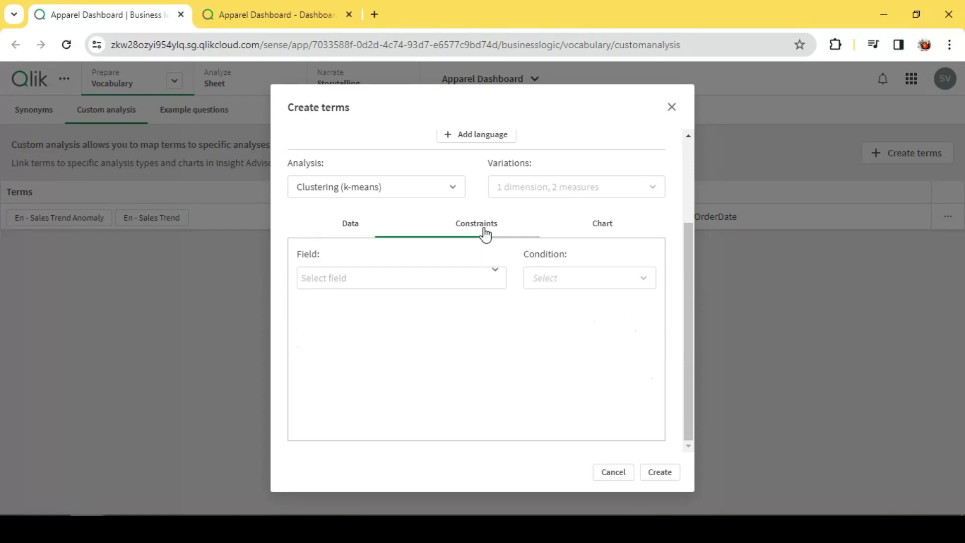
click(611, 229)
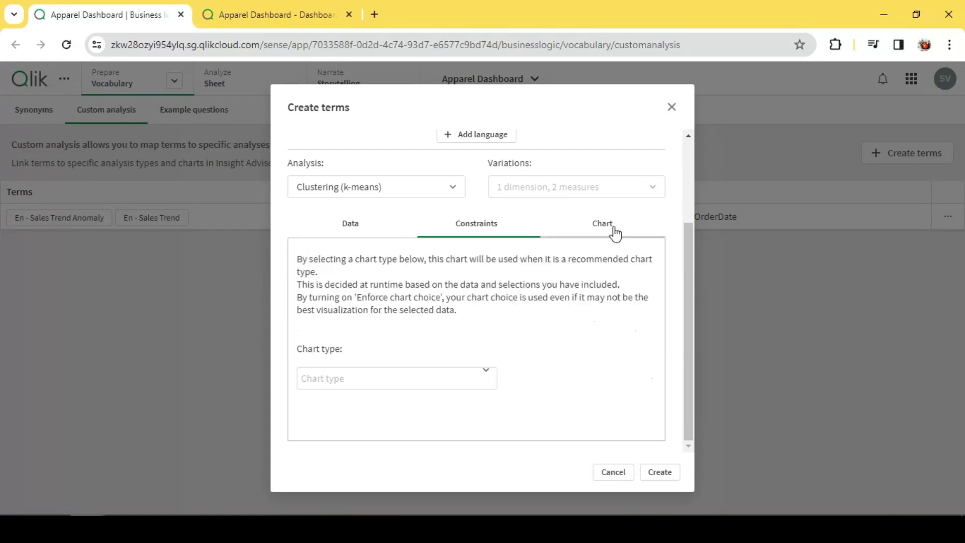
click(376, 376)
click(345, 408)
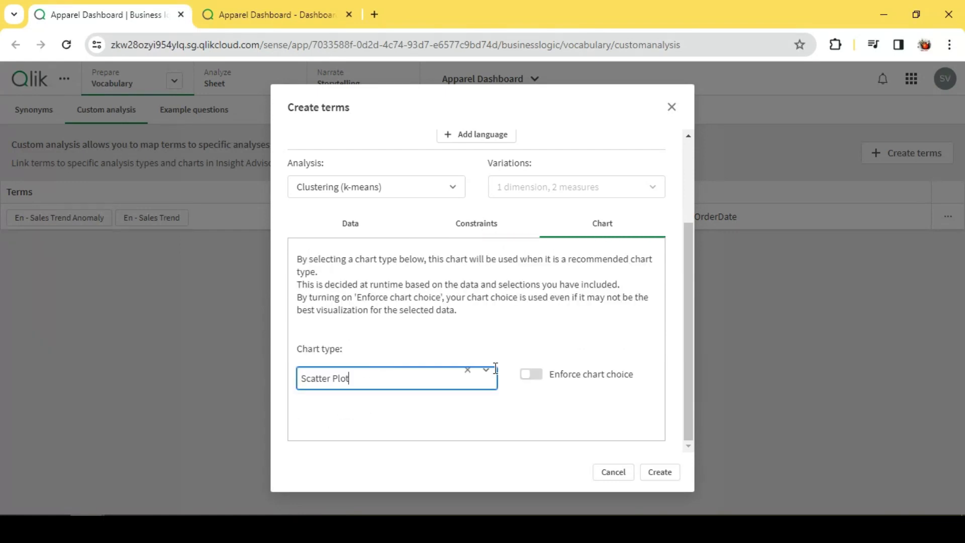
click(661, 474)
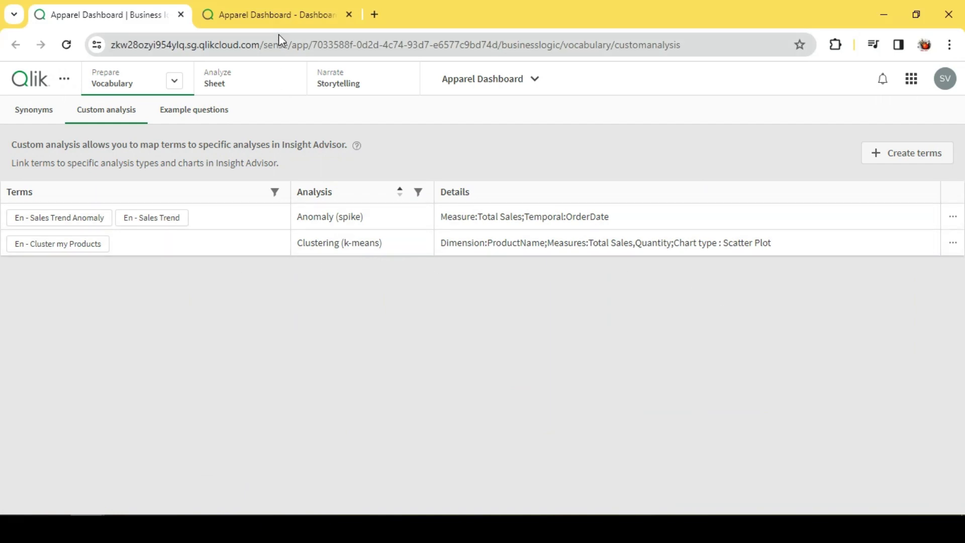
Ask Insight Advisor "sales trend" in the app's sheet view and enlarge the matching anomaly chart.
click(280, 16)
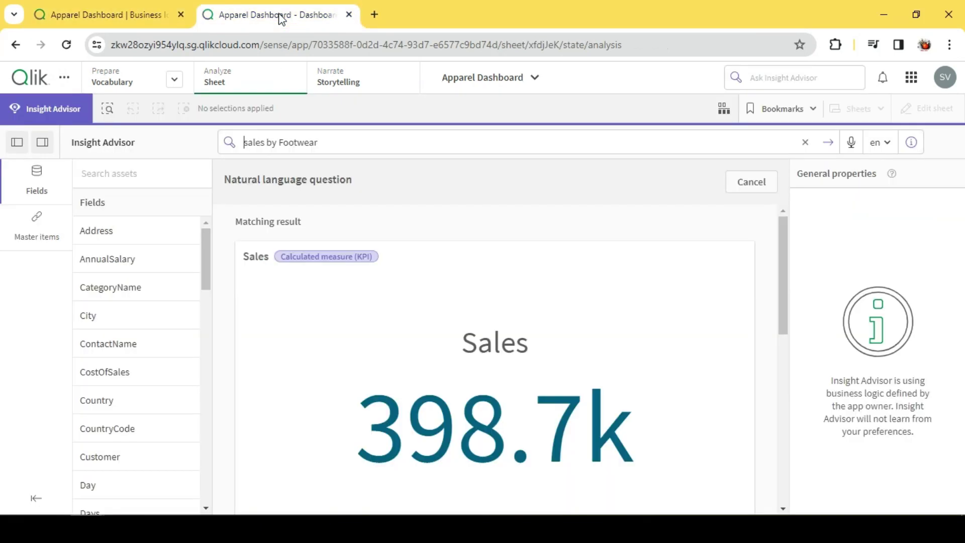
click(365, 141)
text(sales trend)
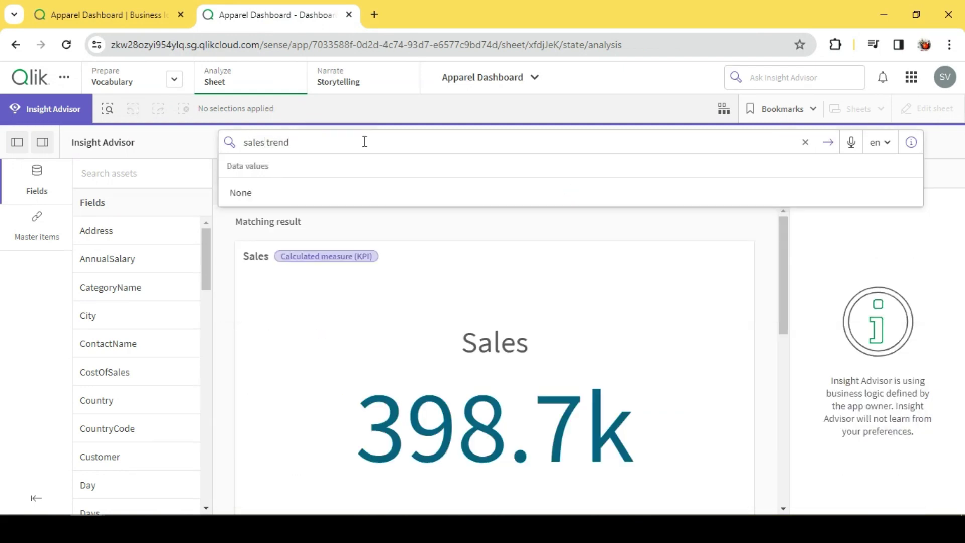
key(Return)
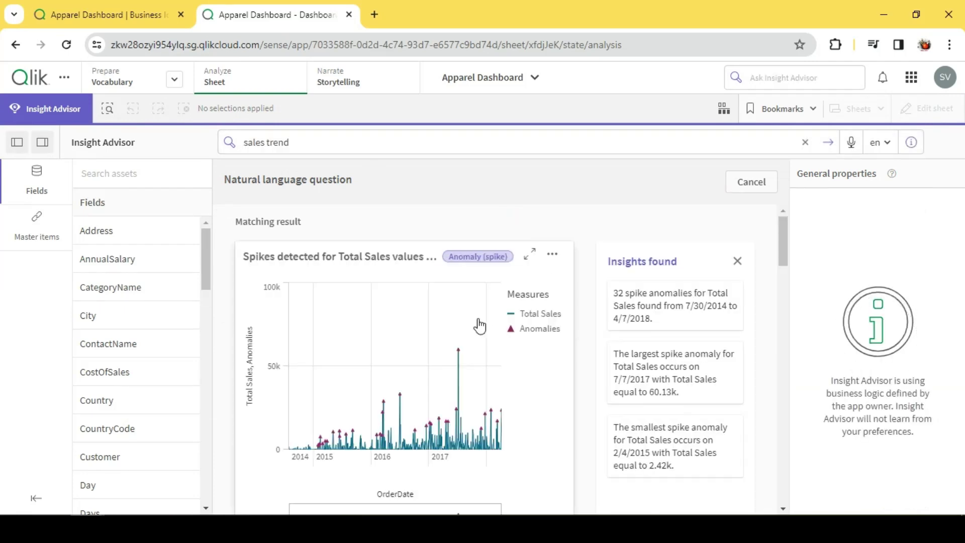
click(529, 255)
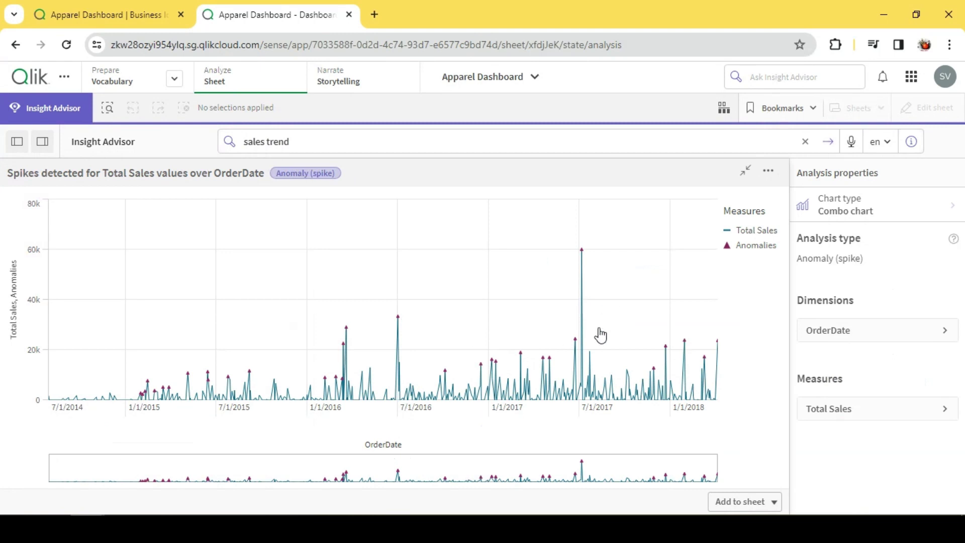
Replace the question with "cluster my product" in Insight Advisor and look through the matching result.
double_click(330, 148)
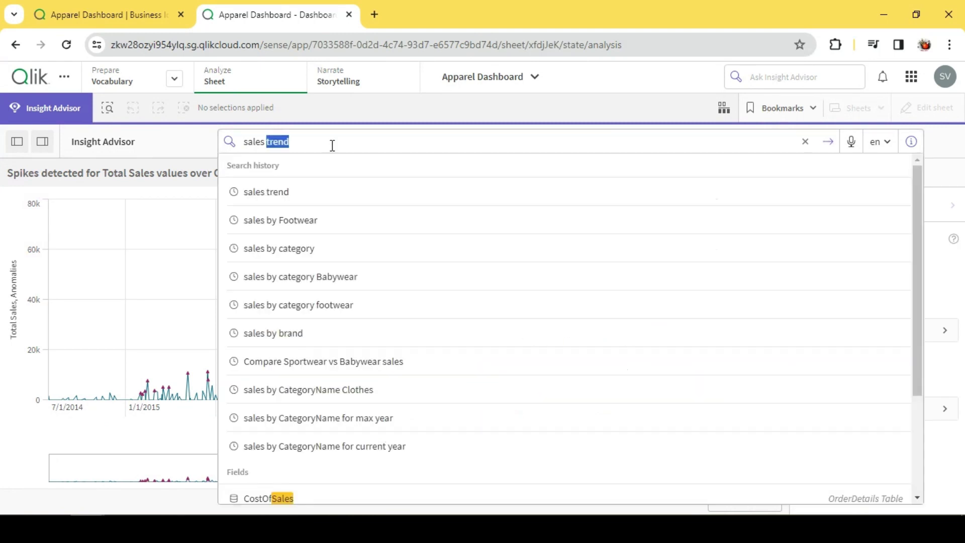
key(BackSpace)
key(BackSpace)
key(BackSpace)
key(BackSpace)
key(BackSpace)
key(BackSpace)
key(BackSpace)
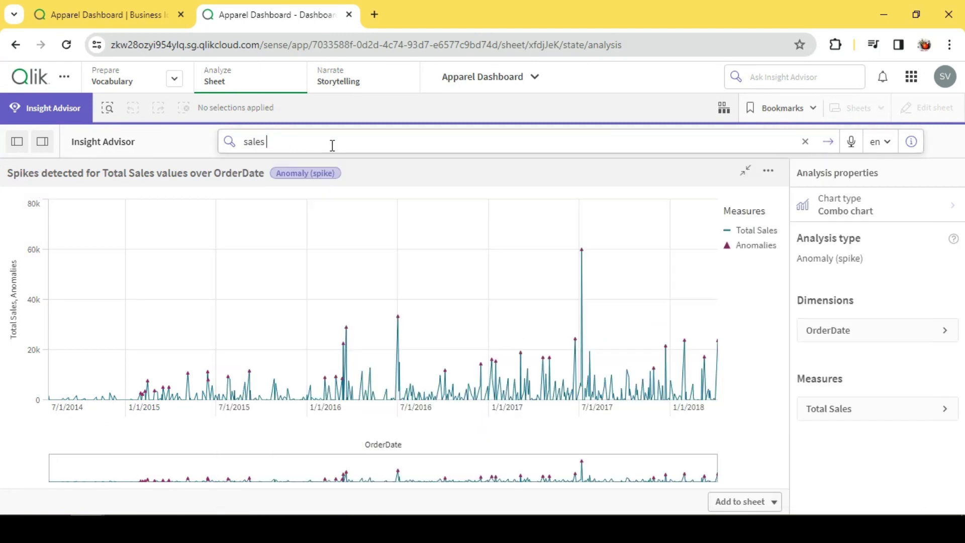
text(clus)
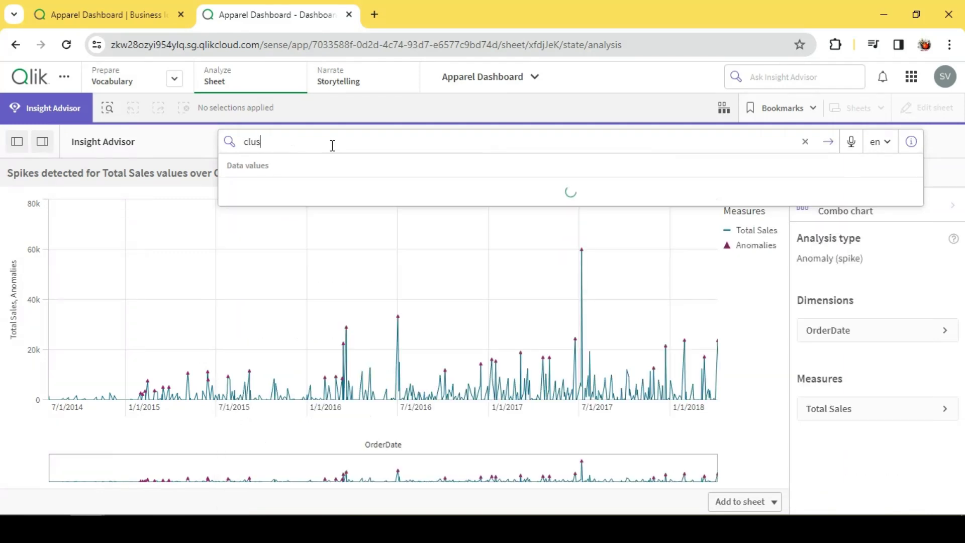
text(ter m)
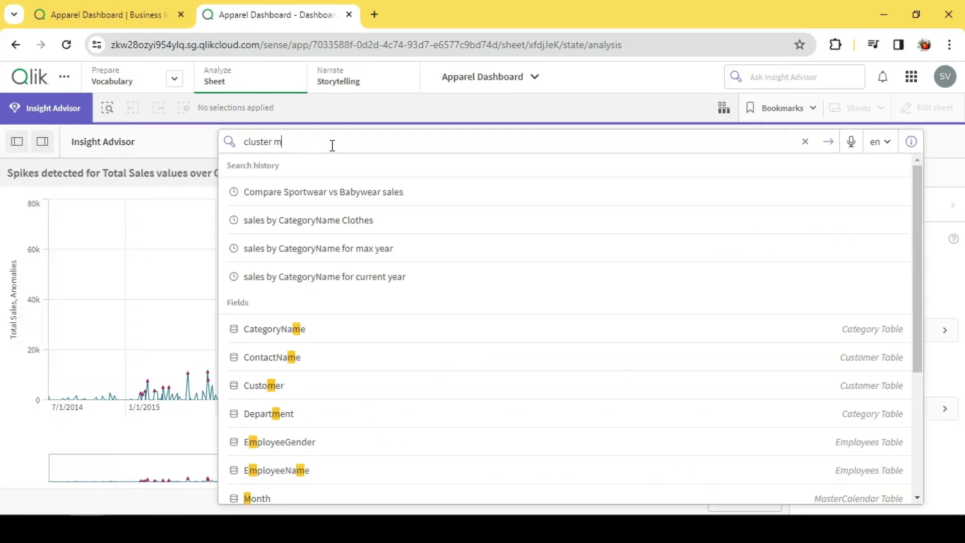
text(y pr)
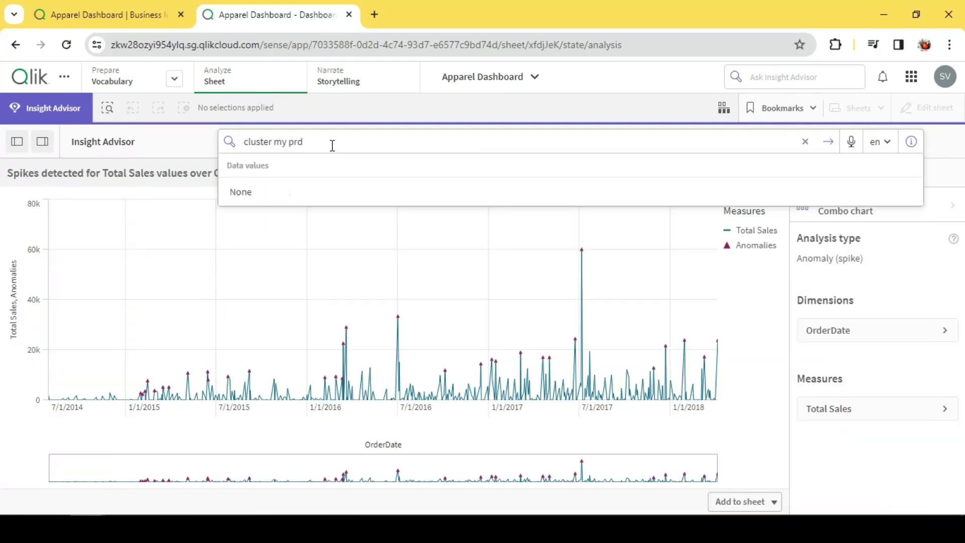
text(oduct)
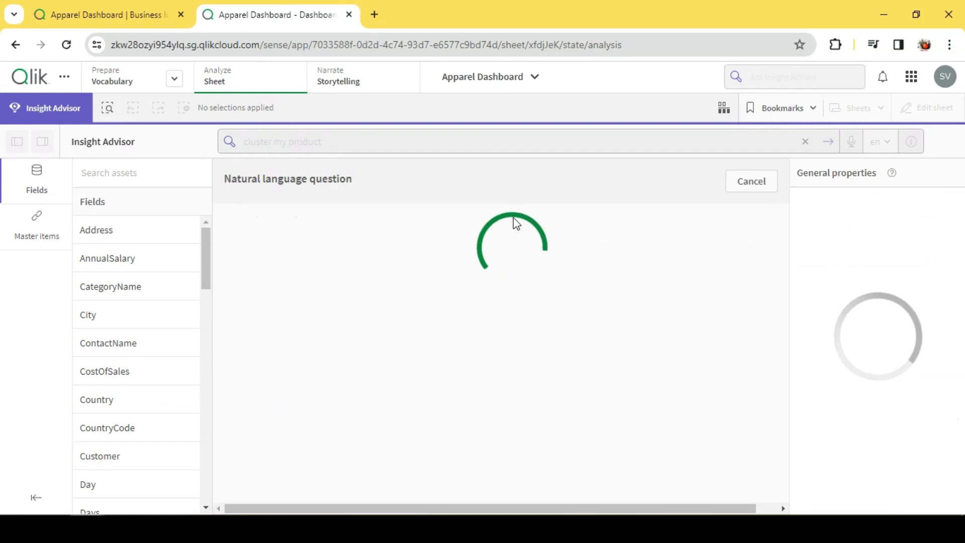
scroll(530, 333, down, 20)
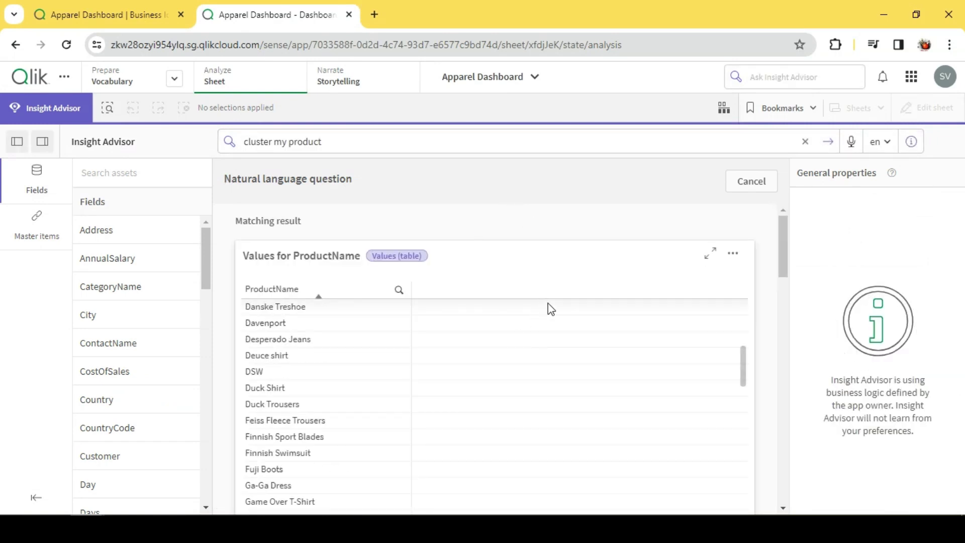
Look through the additional results for the "cluster my product" question.
scroll(673, 232, down, 5)
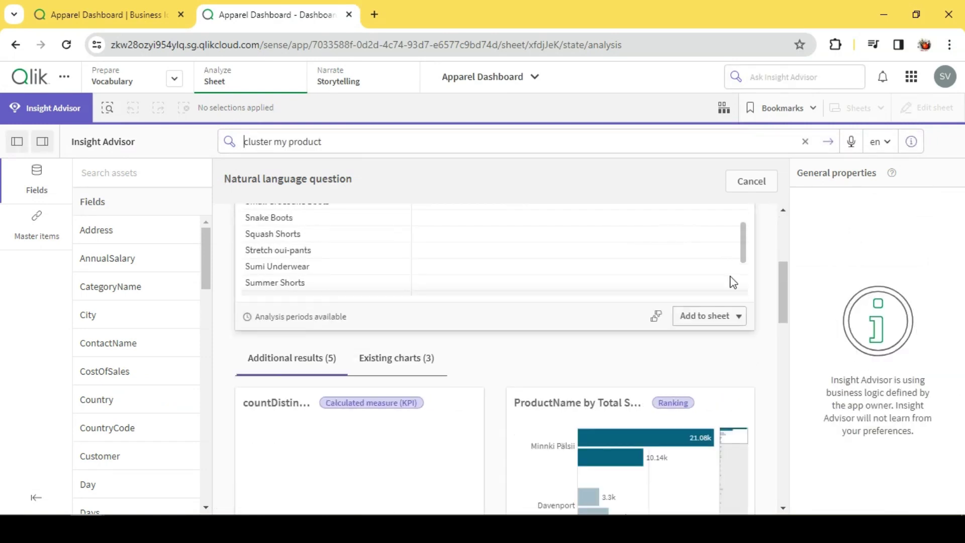
scroll(766, 372, down, 8)
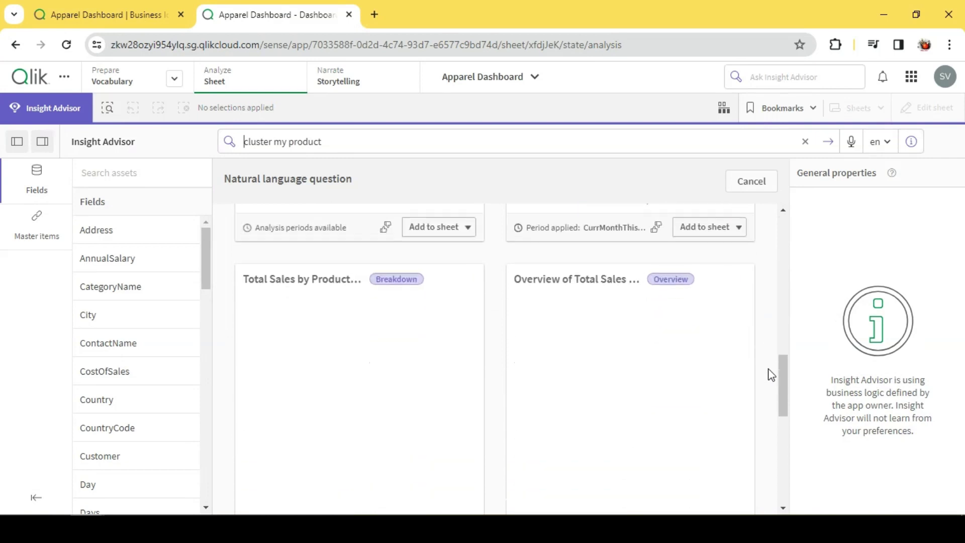
scroll(763, 397, up, 10)
scroll(718, 319, up, 6)
click(352, 132)
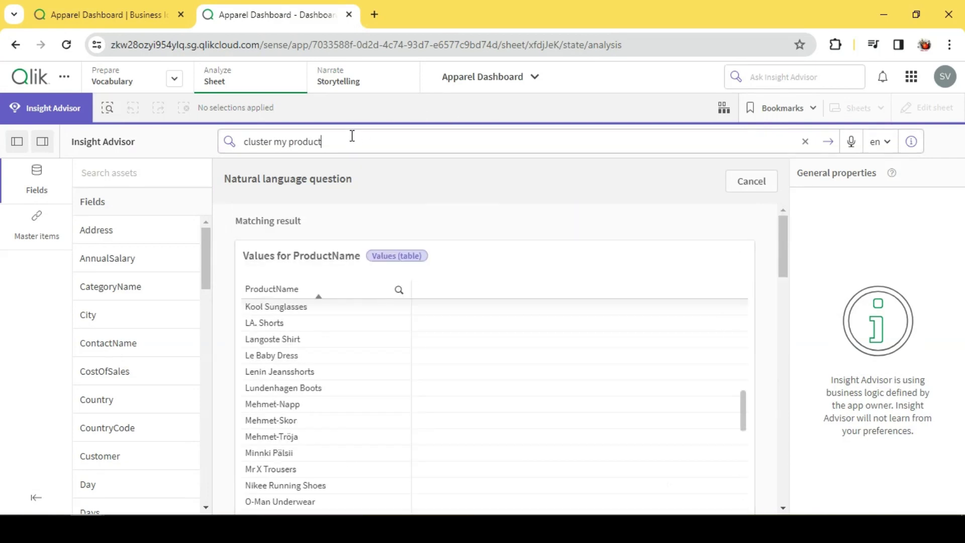
text(by)
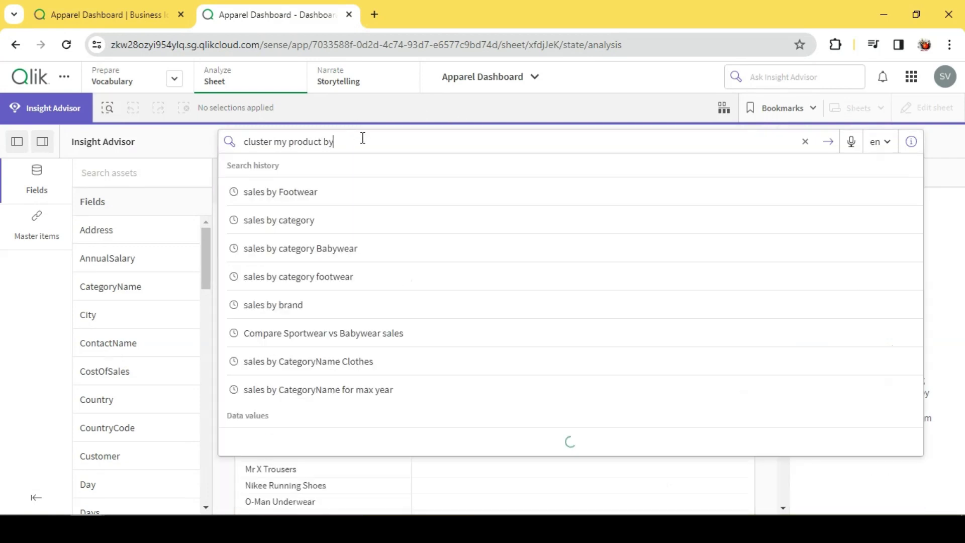
key(BackSpace)
key(BackSpace)
key(BackSpace)
key(BackSpace)
key(BackSpace)
key(BackSpace)
key(BackSpace)
key(BackSpace)
key(BackSpace)
key(BackSpace)
key(BackSpace)
key(BackSpace)
key(BackSpace)
key(BackSpace)
key(BackSpace)
key(BackSpace)
key(BackSpace)
key(BackSpace)
key(BackSpace)
key(BackSpace)
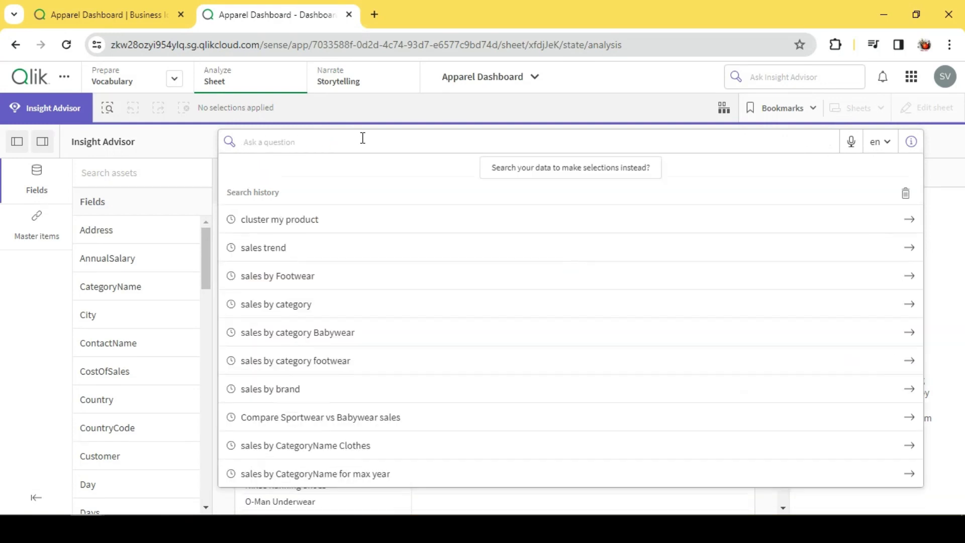
Check the clustering term's wording in the vocabulary, ask Insight Advisor "cluster my products" in the sheet view, and enlarge the matching chart.
click(118, 23)
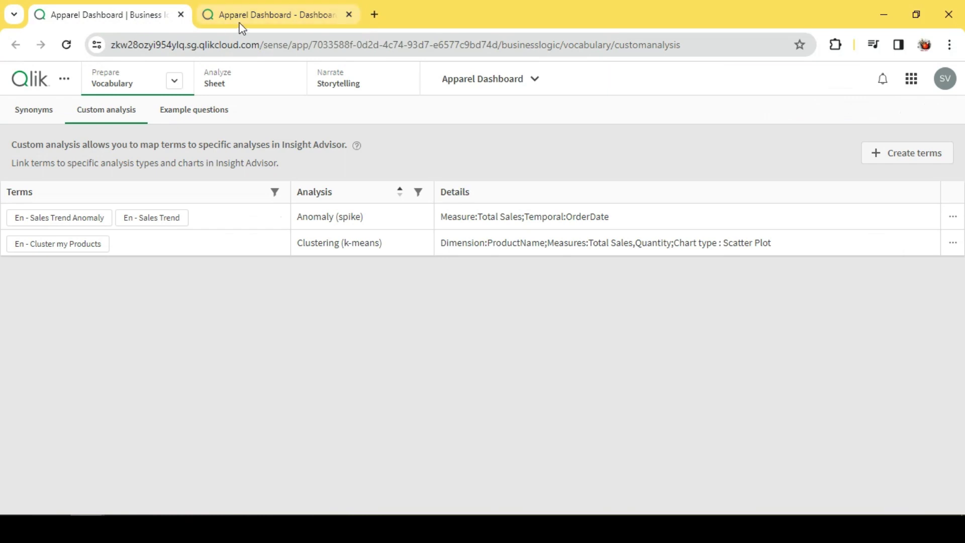
click(263, 19)
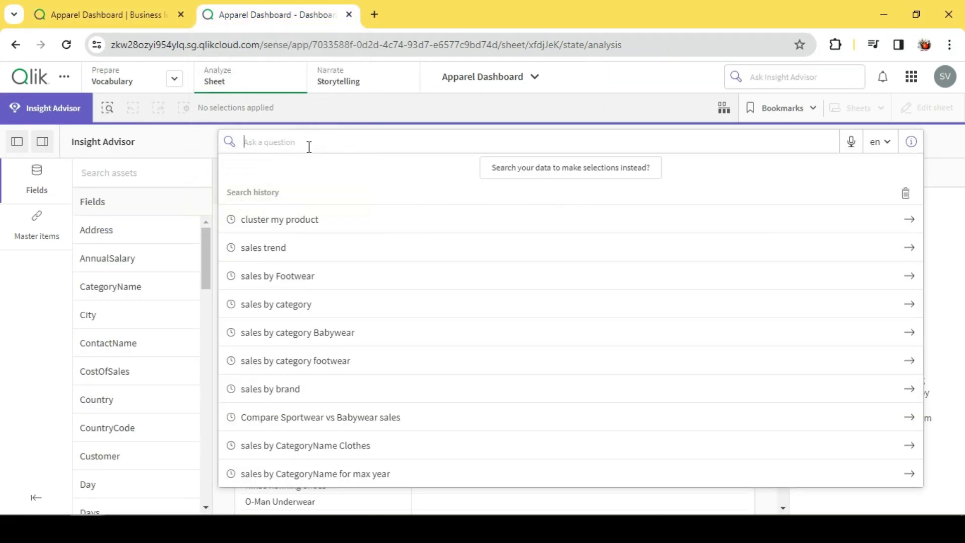
click(366, 219)
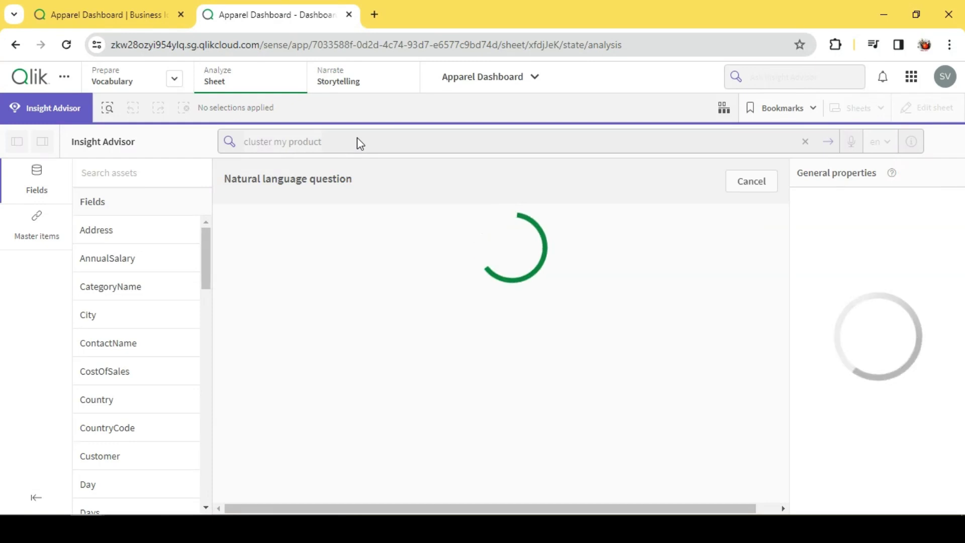
click(359, 137)
text(s)
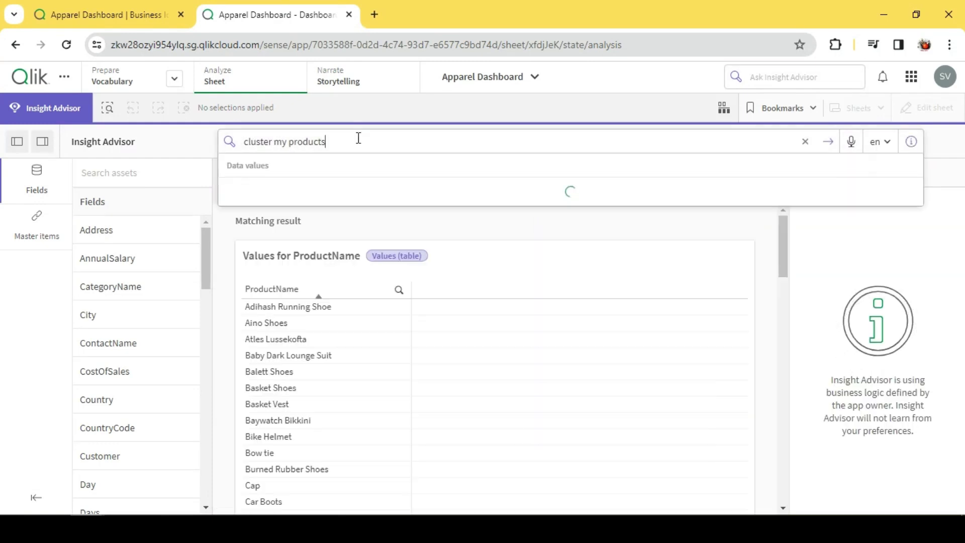
key(Return)
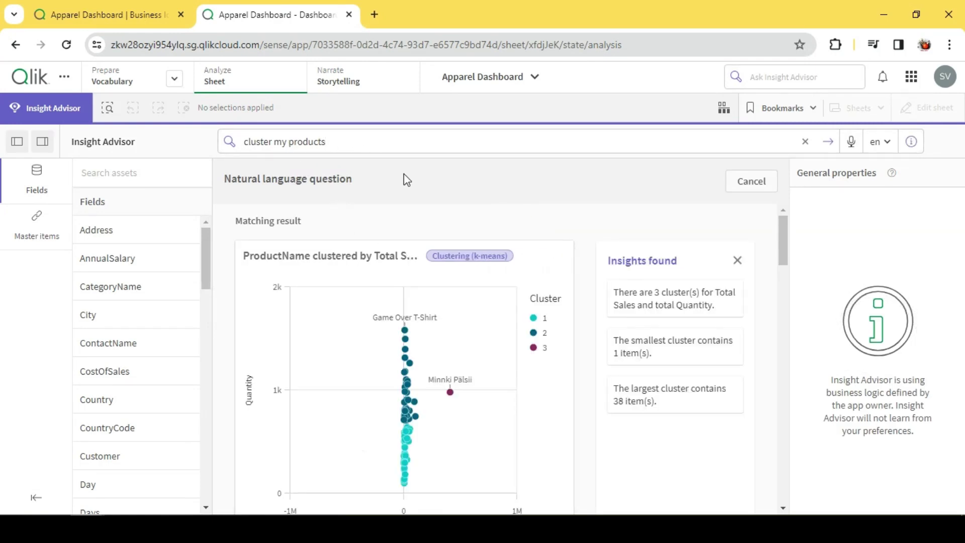
click(532, 251)
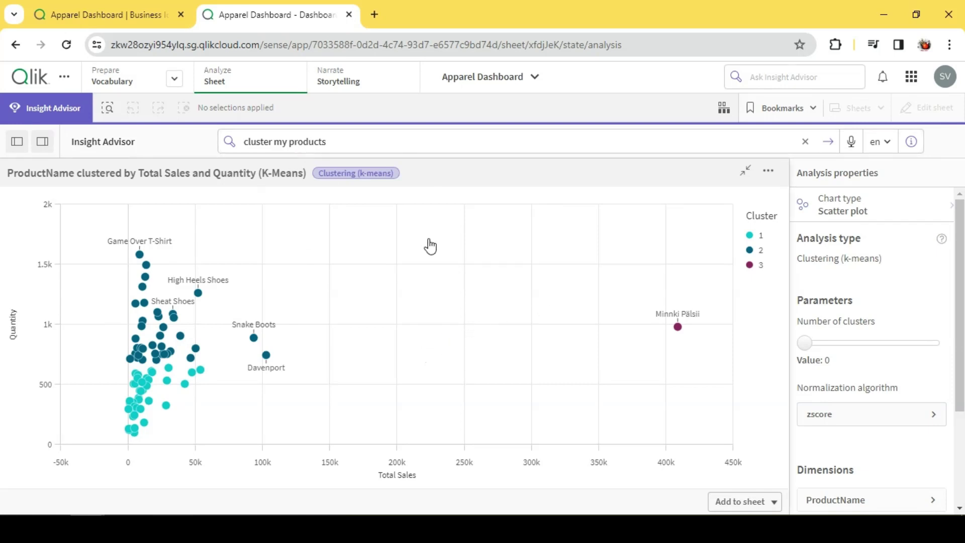
Add "Sales by Category" as an English example question in the app's vocabulary.
click(98, 15)
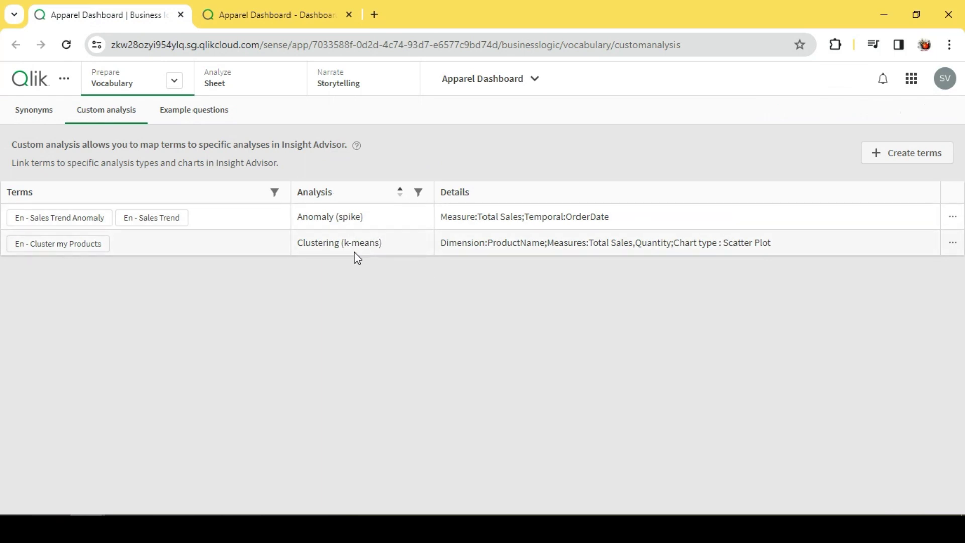
click(201, 116)
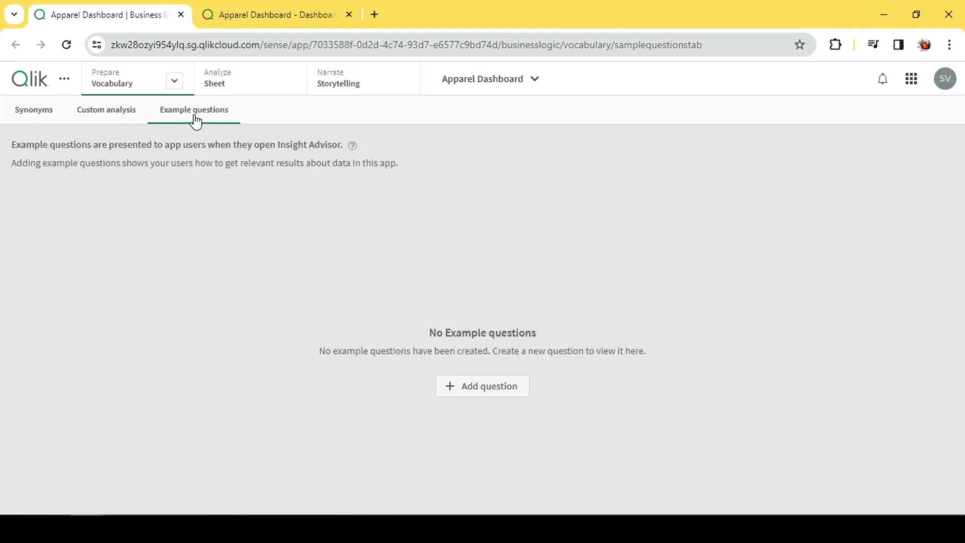
click(488, 389)
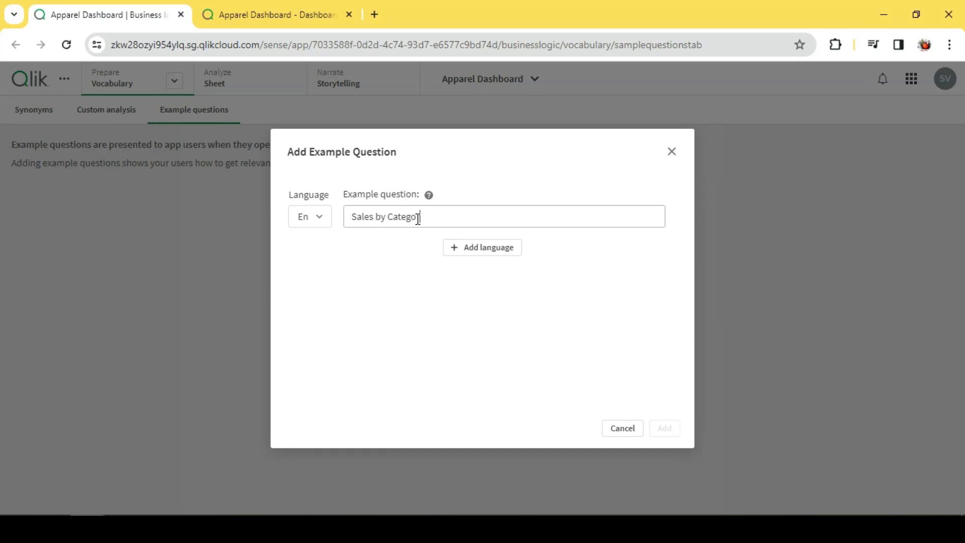
text(ry)
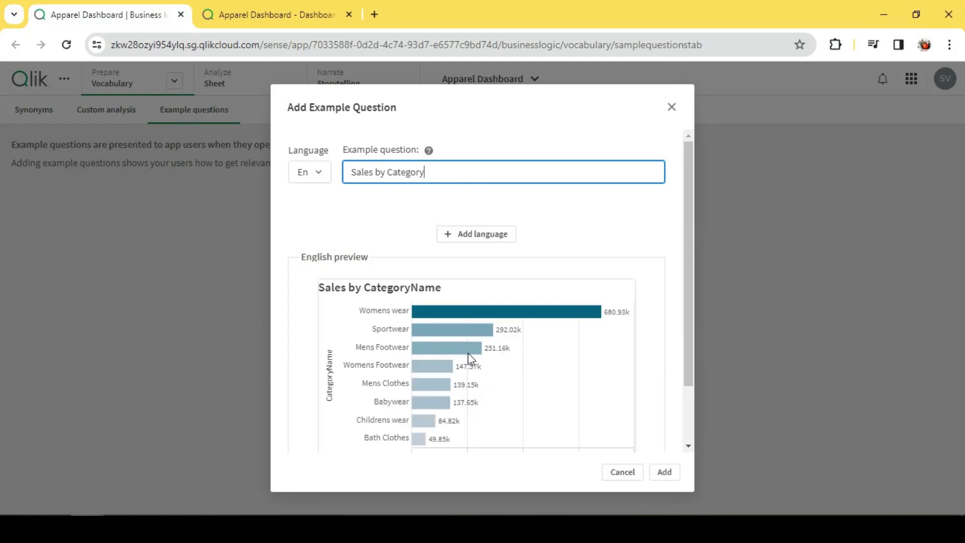
click(666, 473)
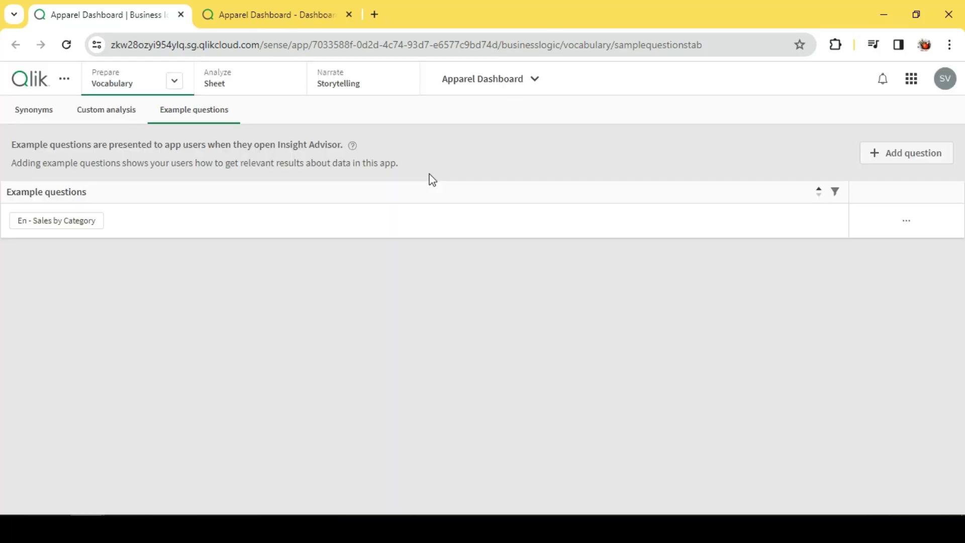
Add a second English example question, "Top 10 Supplier by Sales", after reviewing its preview.
click(905, 152)
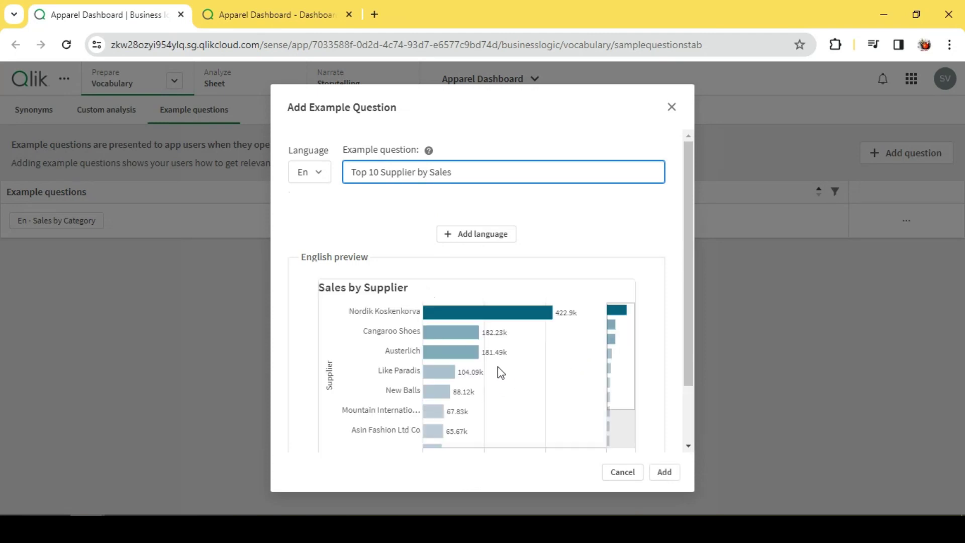
scroll(498, 367, down, 2)
scroll(469, 339, up, 2)
click(664, 472)
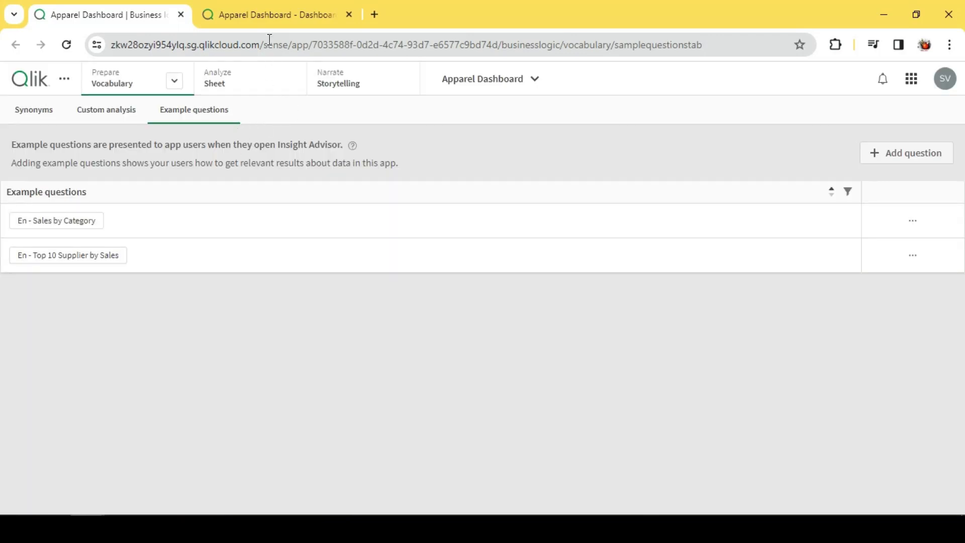
Reload the app's sheet view and run the example question "Top 10 Supplier by Sales" in Insight Advisor.
click(271, 15)
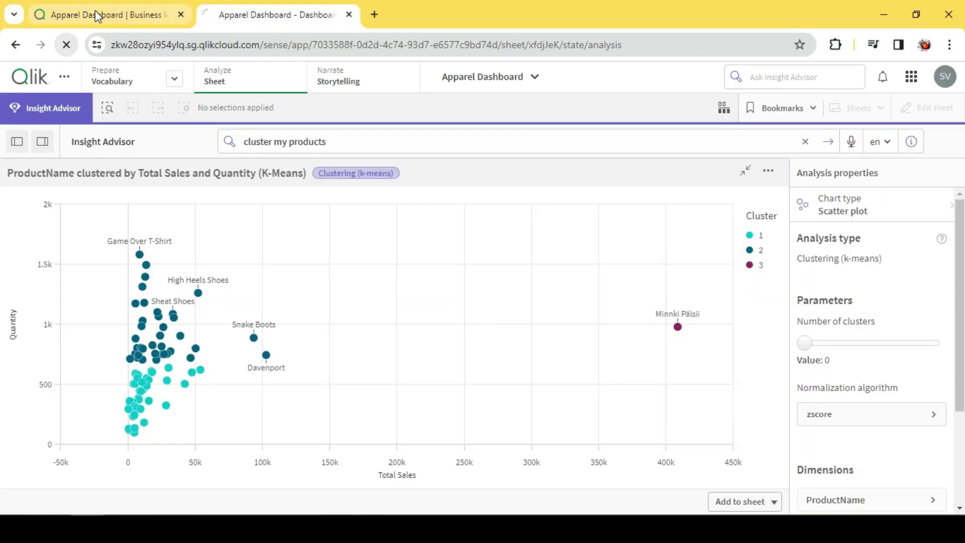
click(98, 16)
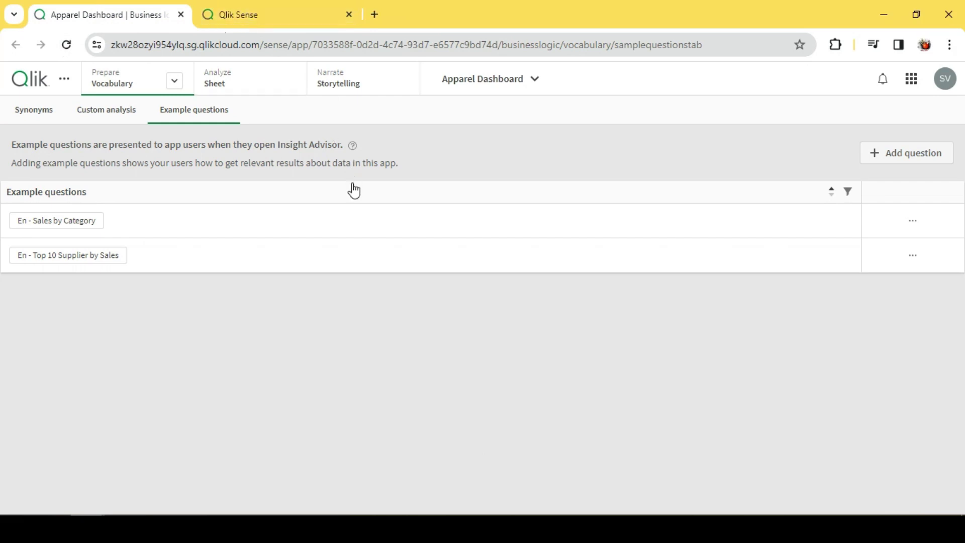
click(270, 12)
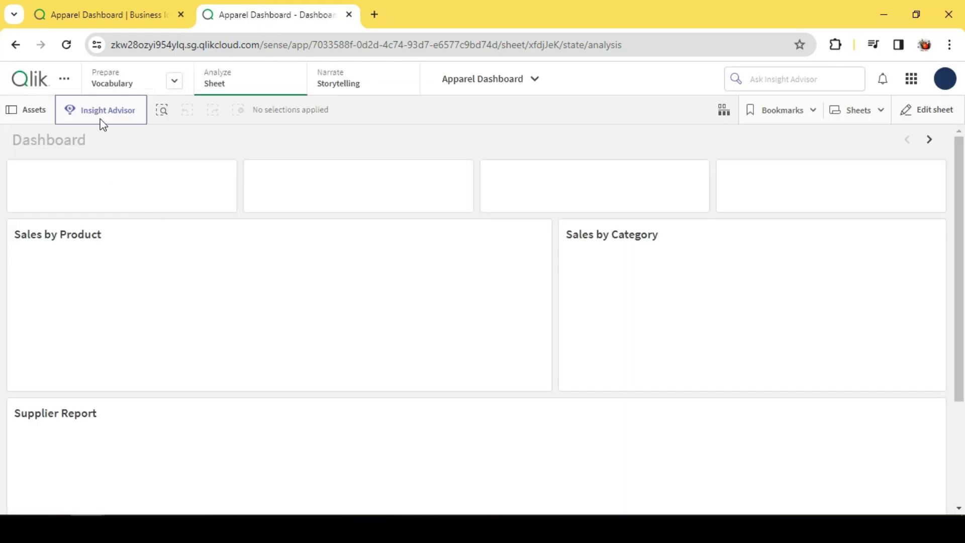
click(100, 117)
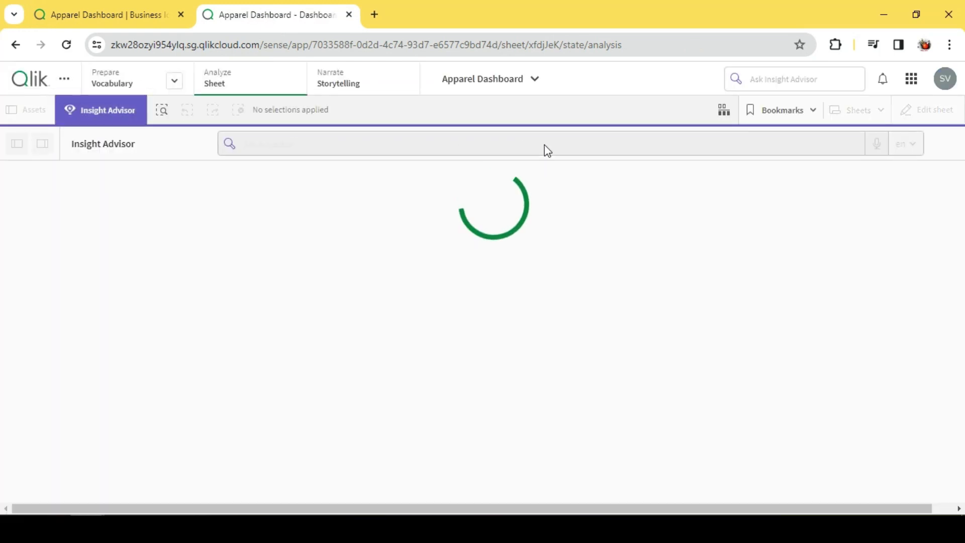
click(478, 143)
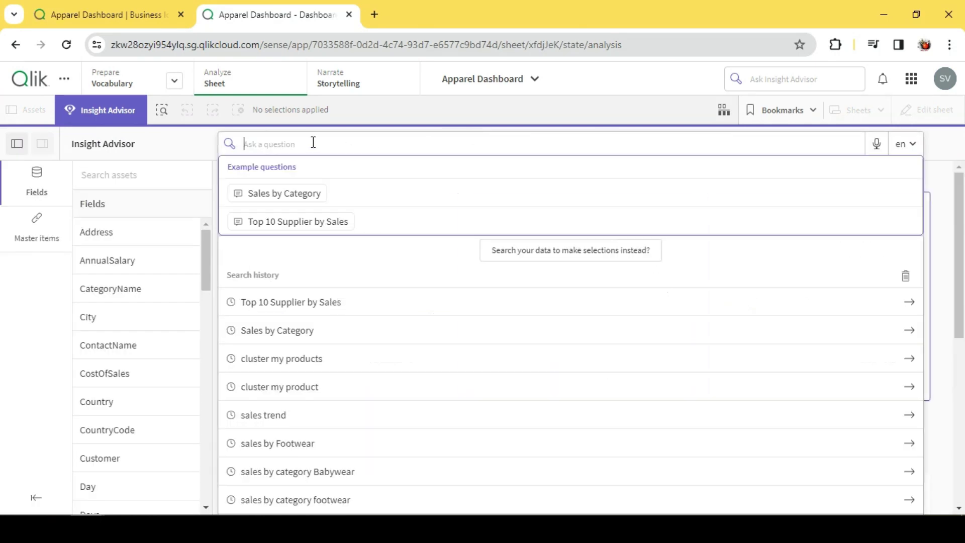
click(305, 222)
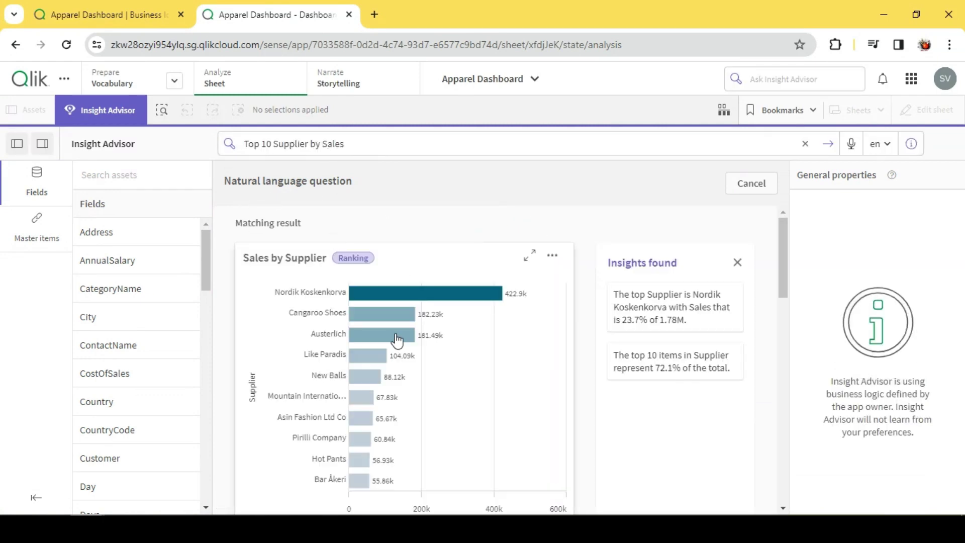
scroll(503, 384, down, 3)
scroll(512, 384, up, 3)
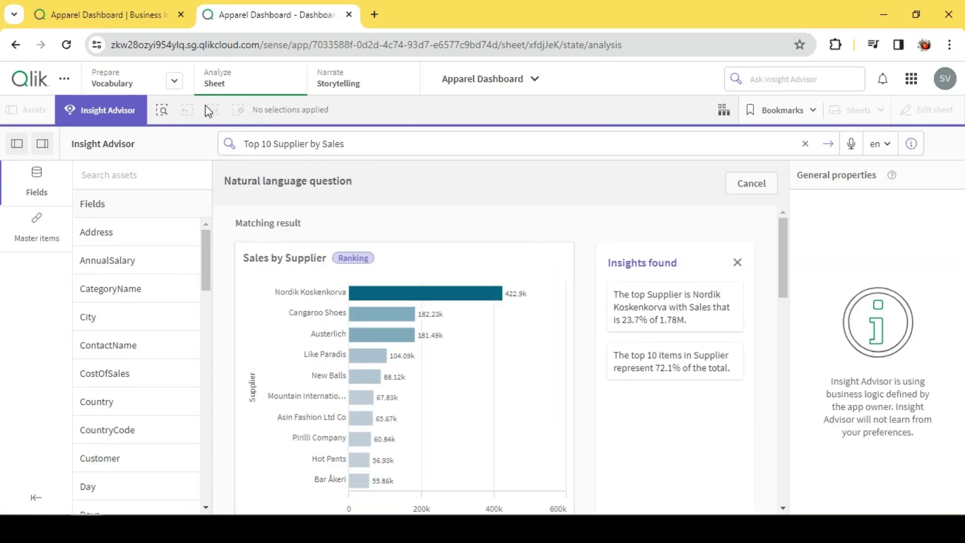
Return to the app's vocabulary page and show the list of data preparation and business logic areas.
click(127, 17)
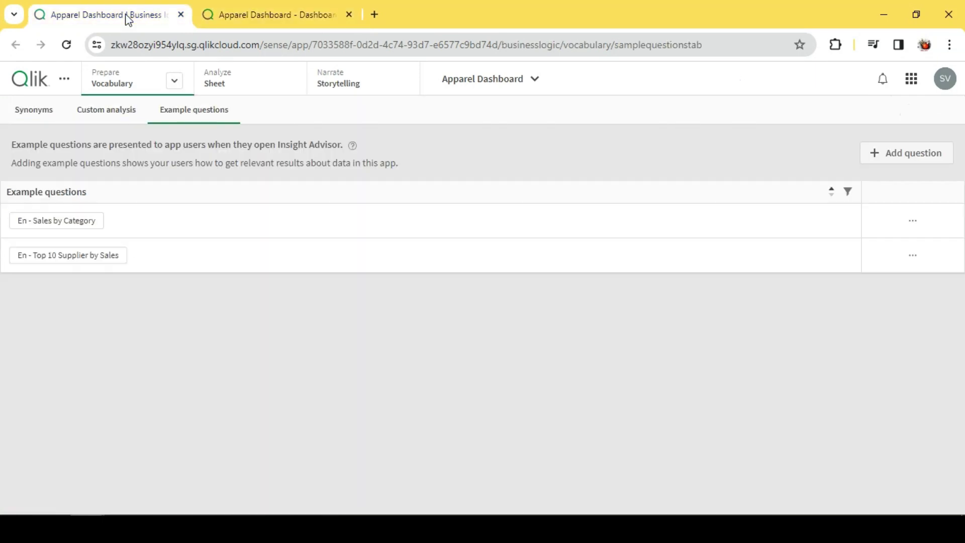
click(175, 80)
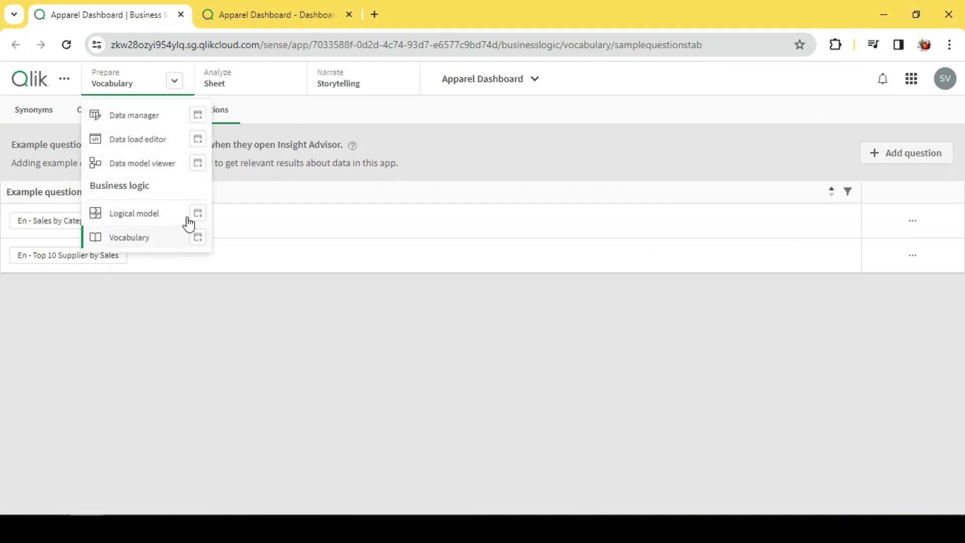